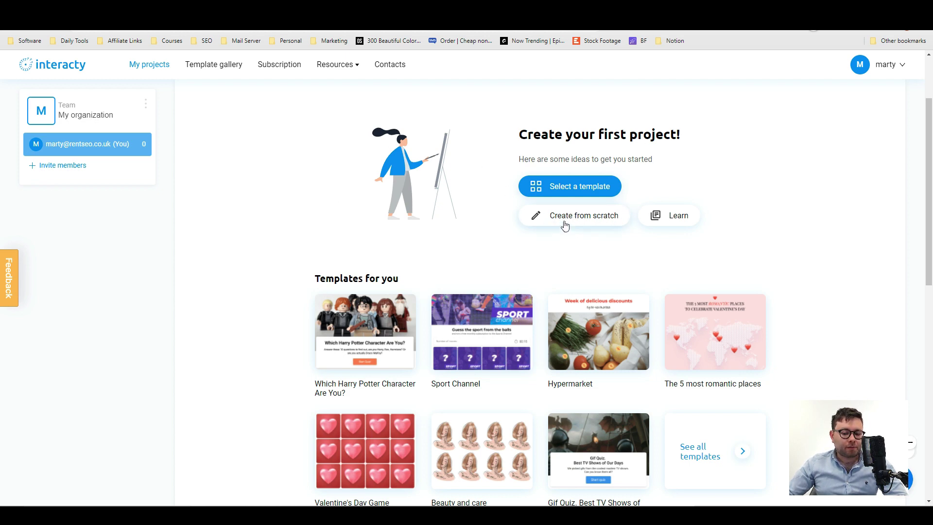
Step: Open the learning resources and view the Getting started help category
click(661, 221)
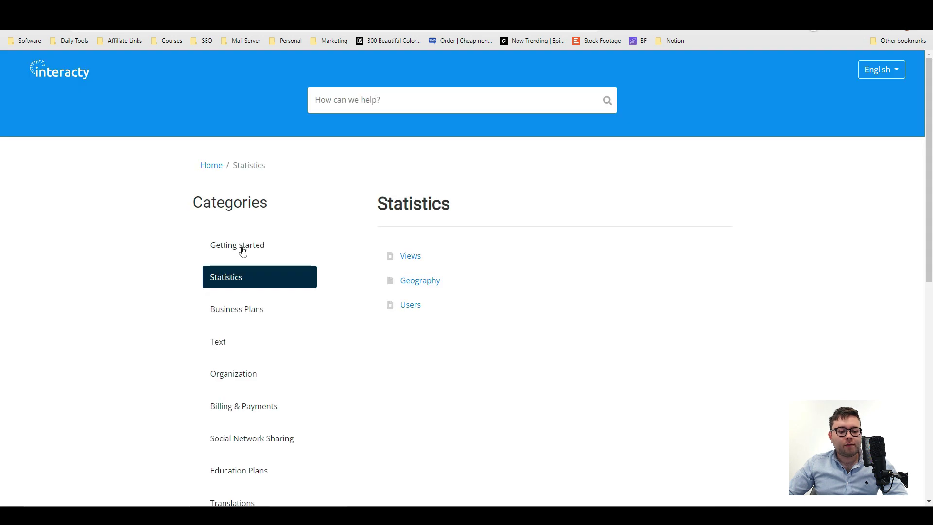
click(240, 247)
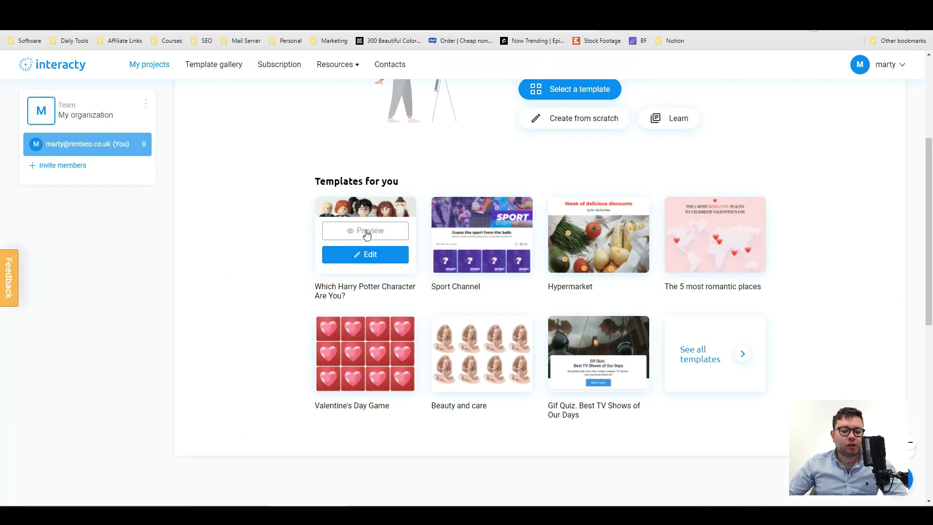
Step: Browse the full template gallery and open the Find a Pair game concept
mouse_move(467, 231)
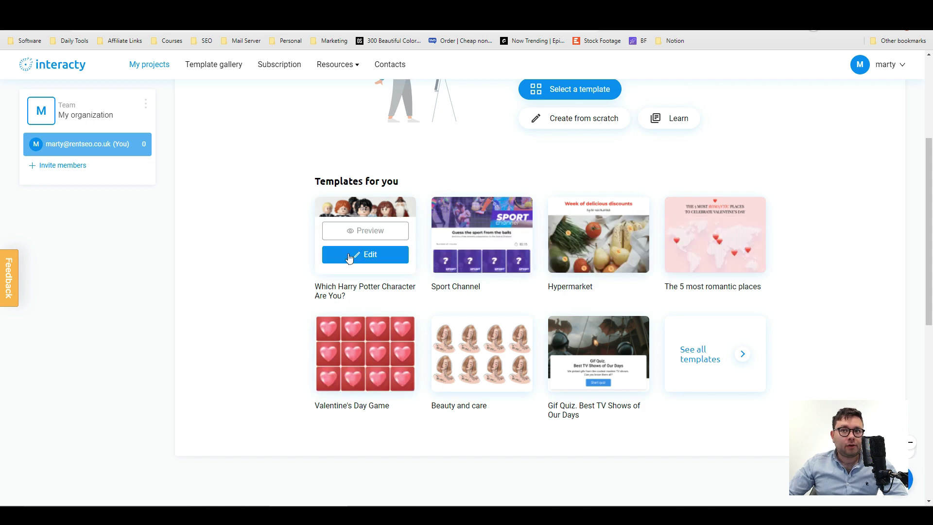
click(713, 364)
scroll(536, 190, down, 3)
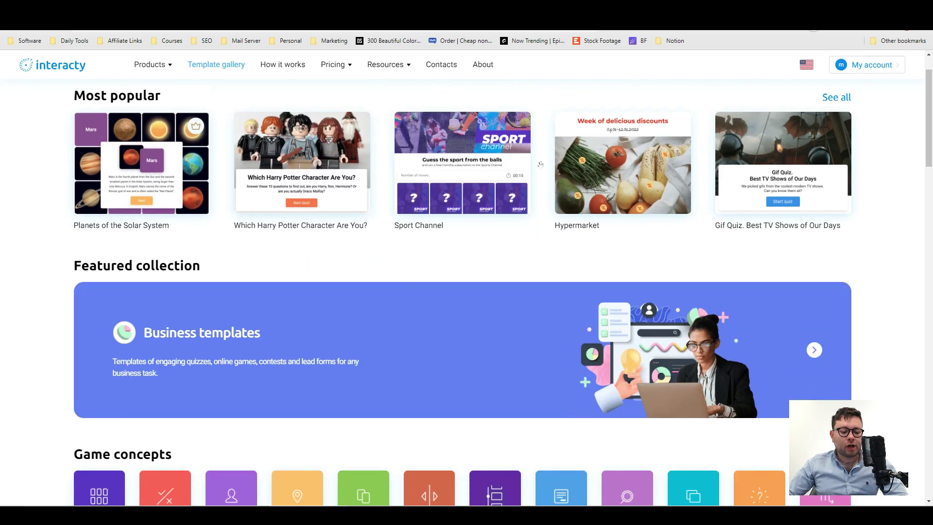
scroll(536, 191, down, 3)
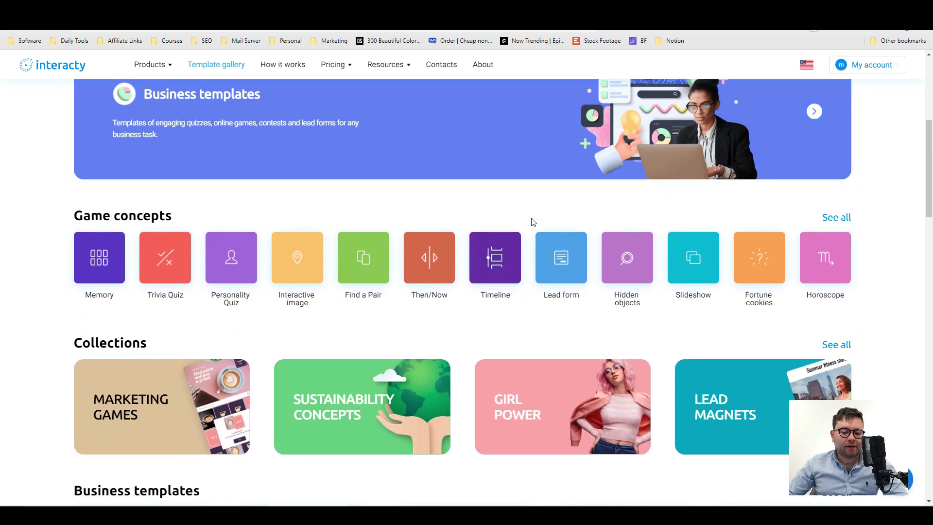
scroll(533, 222, down, 1)
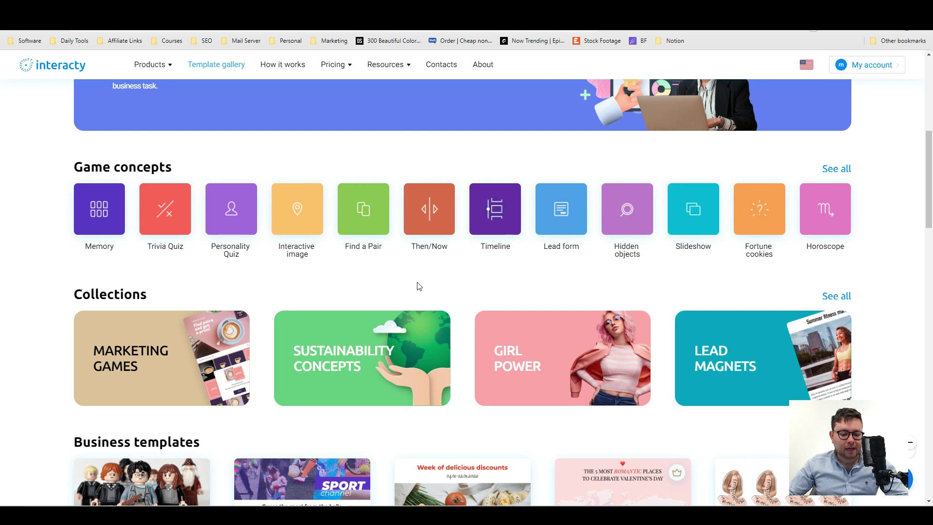
scroll(418, 287, down, 1)
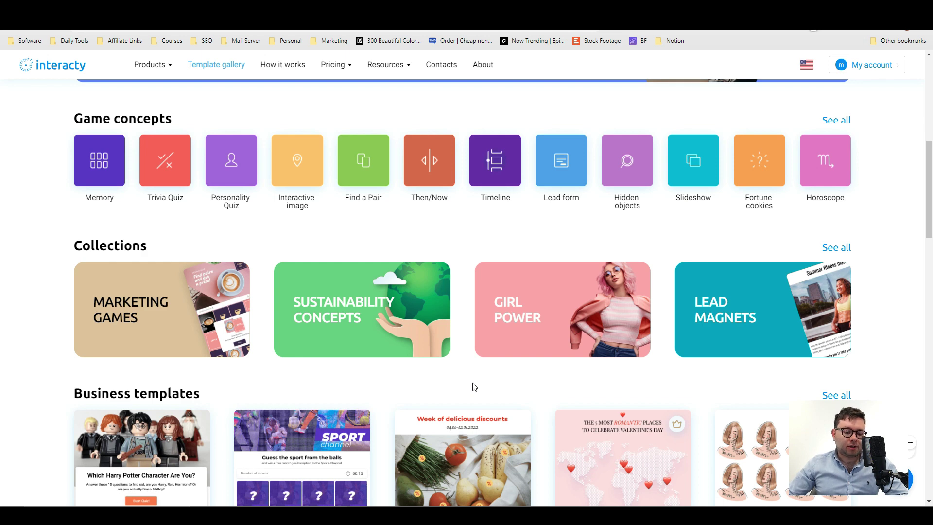
scroll(368, 347, up, 3)
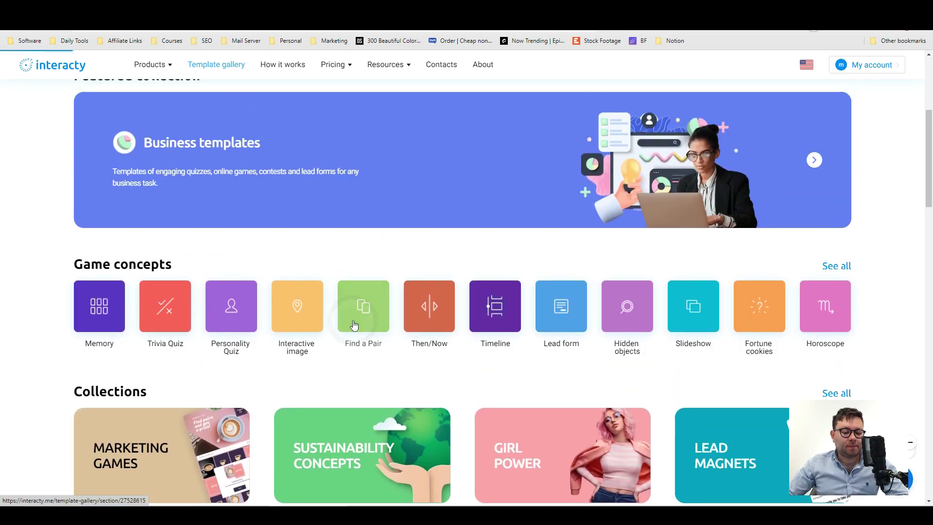
click(358, 325)
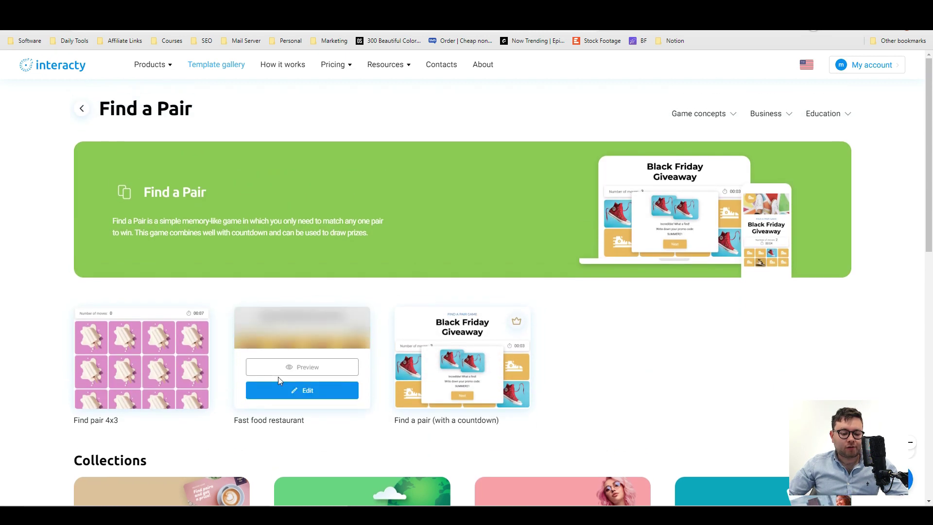
Step: Preview the Fast food restaurant template and play its game through to the promo code message
click(286, 374)
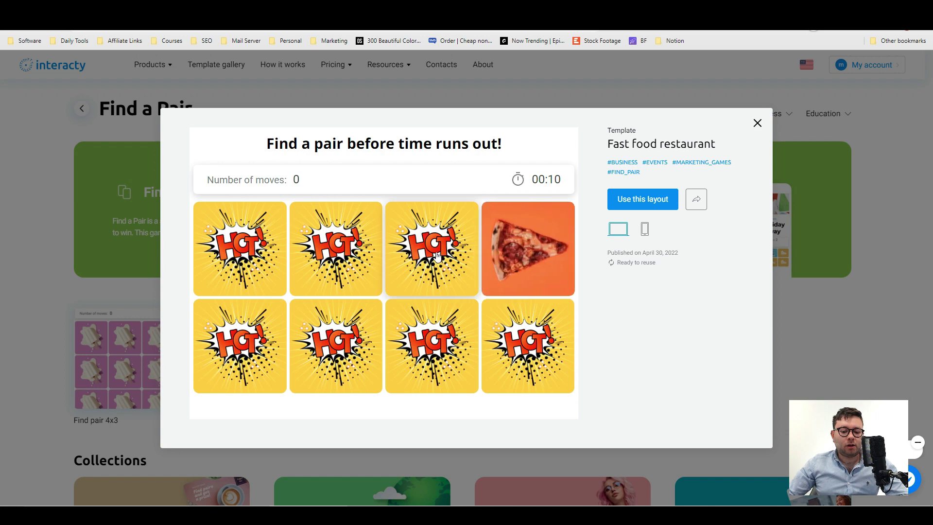
click(331, 310)
drag(257, 418, 432, 421)
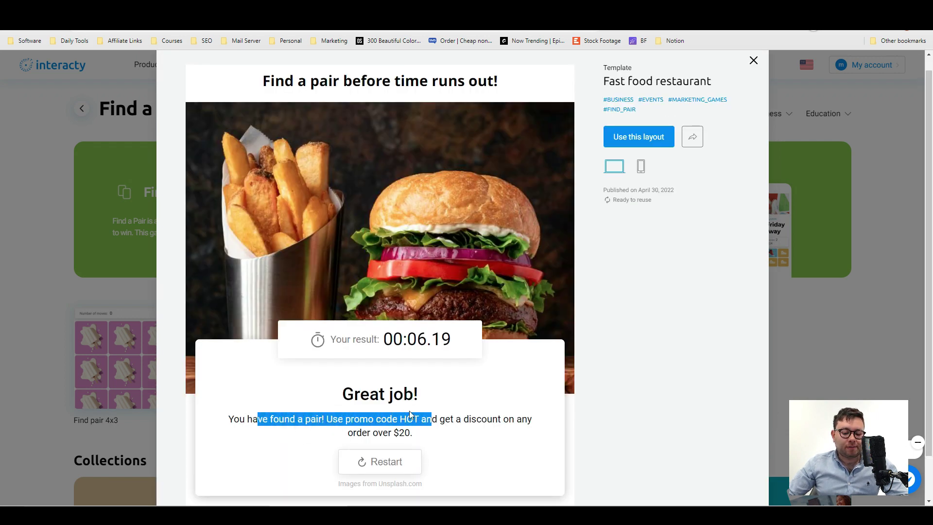
triple_click(418, 414)
triple_click(411, 426)
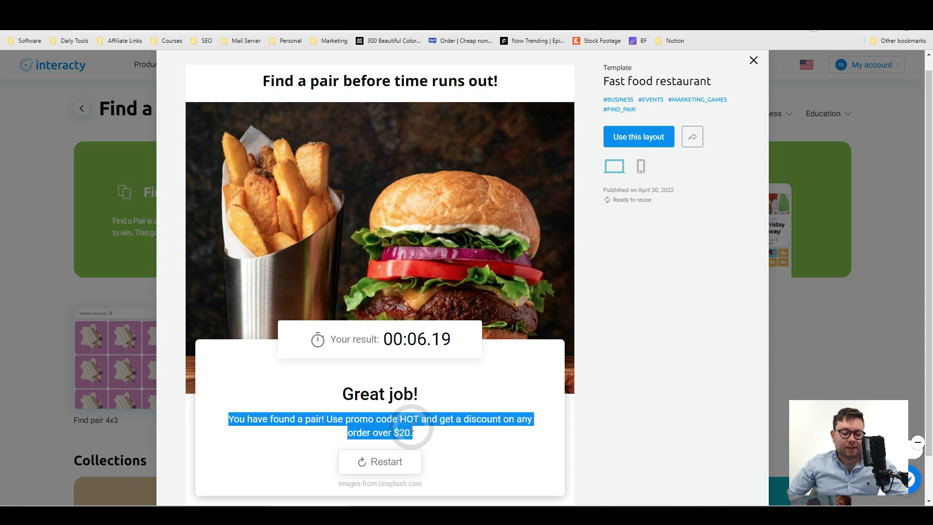
triple_click(367, 422)
Step: Check the Fast food restaurant template's sharing options and start a project from its layout
click(640, 166)
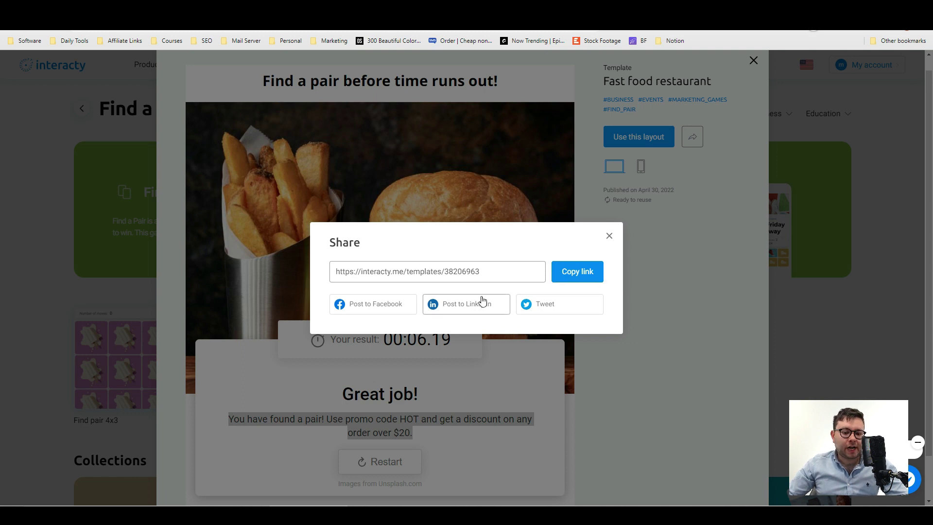
click(637, 244)
click(634, 139)
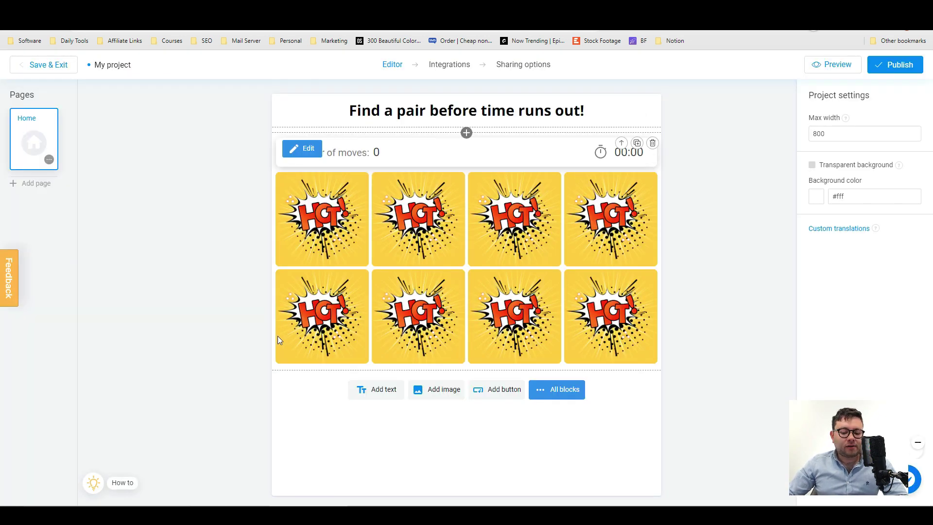
Step: Add a text block below the card game reading "Once upon a time food..."
click(380, 389)
click(325, 383)
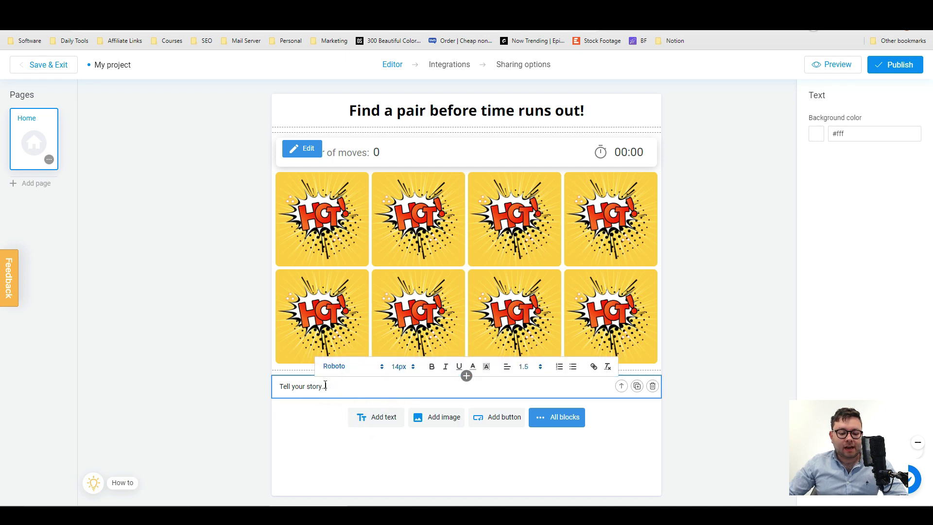
double_click(325, 384)
text(Once upon a time food...)
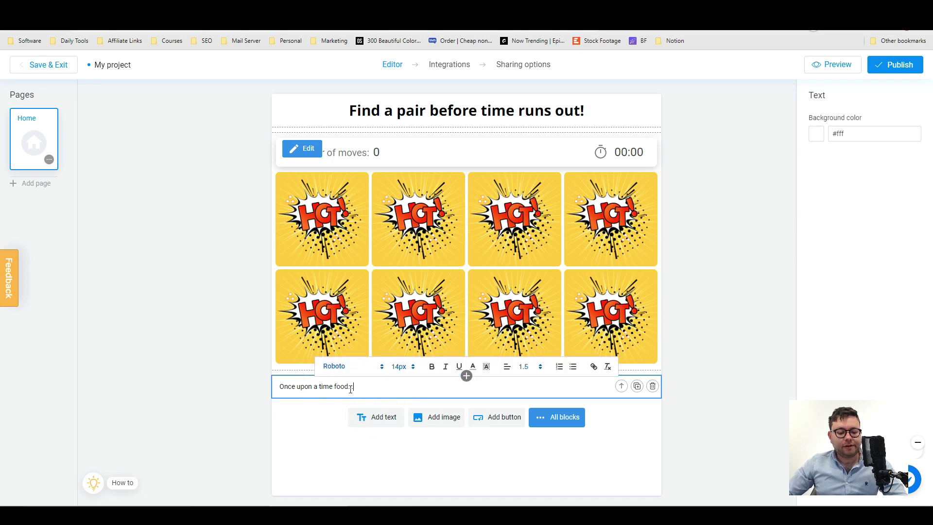
triple_click(349, 386)
Step: Look through all available blocks and add a Youtube video block below the text
click(556, 417)
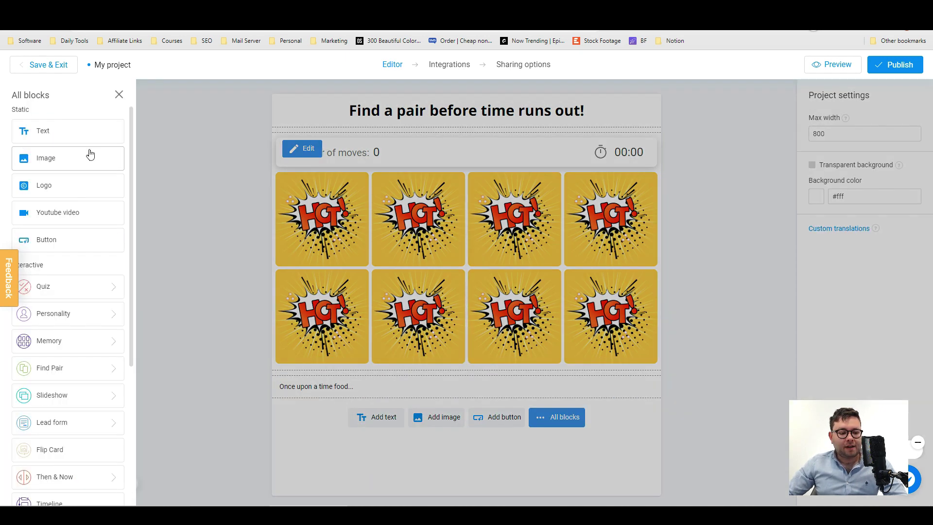
scroll(81, 287, down, 2)
scroll(81, 290, down, 2)
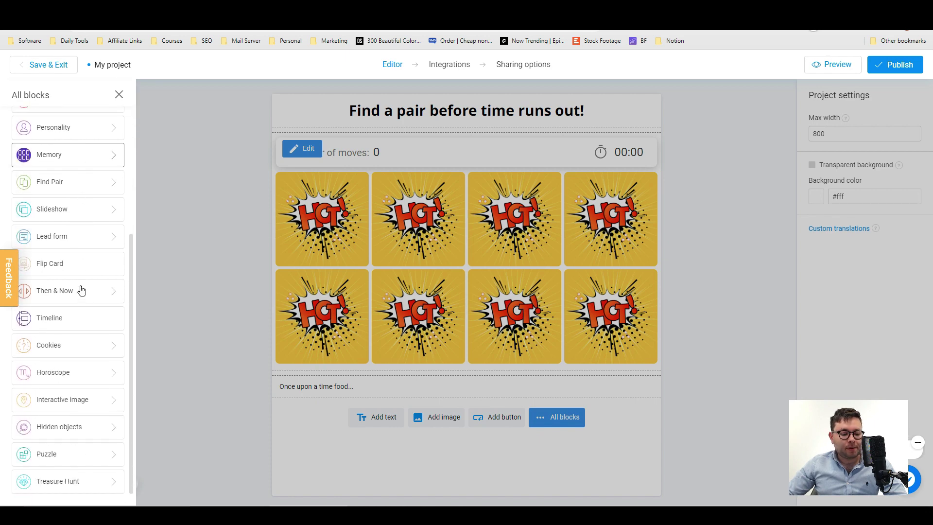
scroll(45, 375, up, 5)
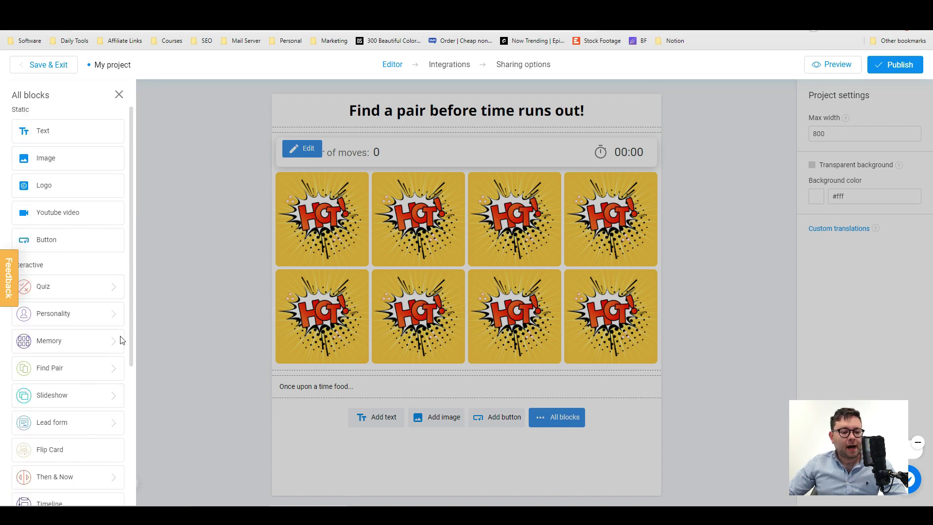
click(68, 214)
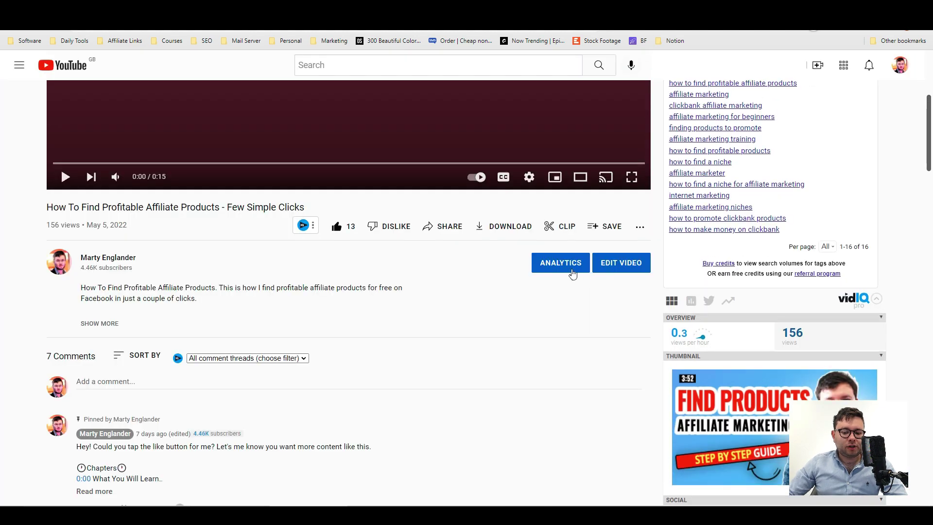
Step: Copy the embed code of the YouTube video "How To Find Profitable Affiliate Products - Few Simple Clicks" and paste it into the video block
click(443, 233)
click(365, 267)
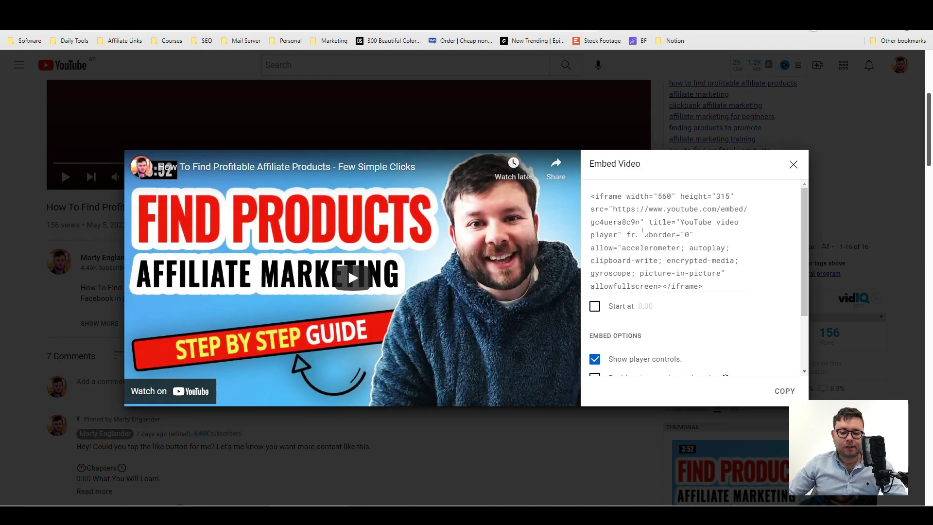
click(642, 231)
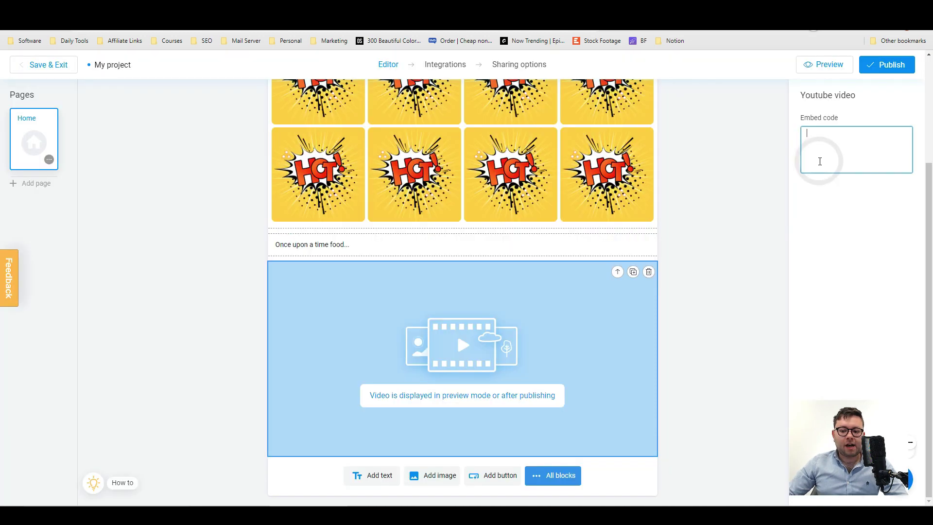
text(<iframe width="560" height="315" src="https://www.youtube.com/embed/gc4uera8c9g" title="YouTube video player" frameborder="0" allow="accelerometer; autoplay; clipboard-write; encrypted-media; gyroscope; picture-in-picture" allowfullscreen></iframe>)
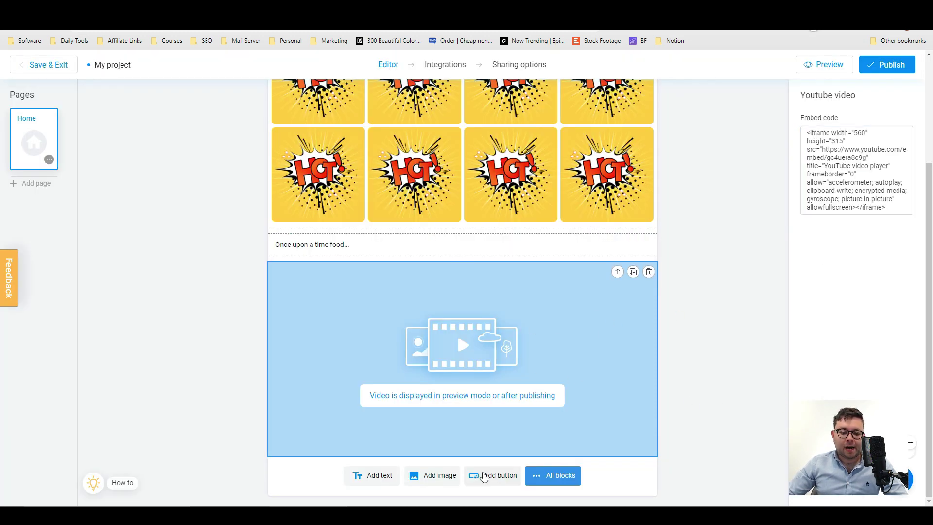
Step: Add a button labelled "CLICK ME" and move it above the "Once upon a time food..." text block
click(486, 475)
click(833, 133)
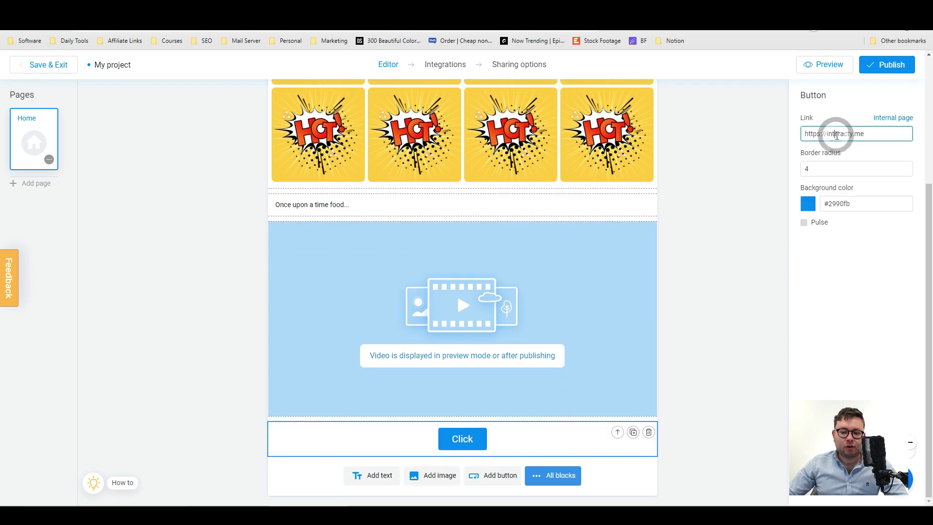
click(466, 439)
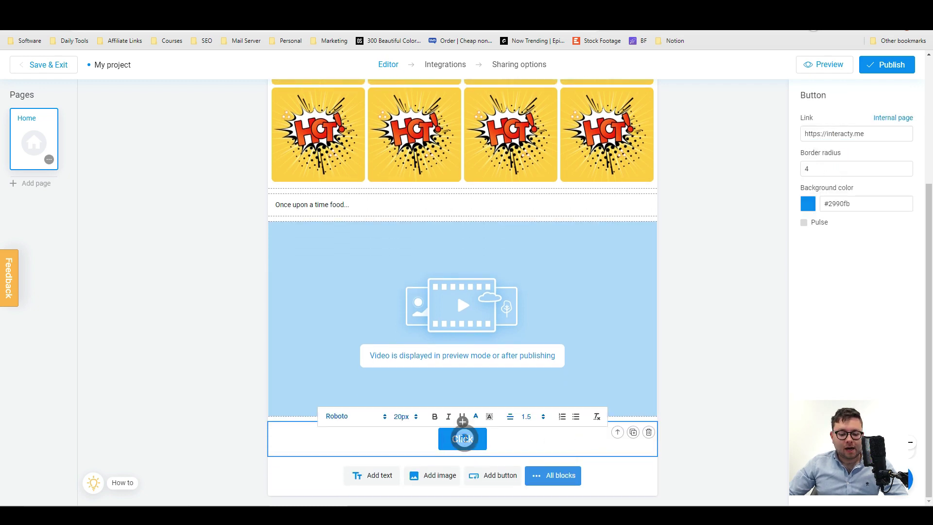
click(604, 441)
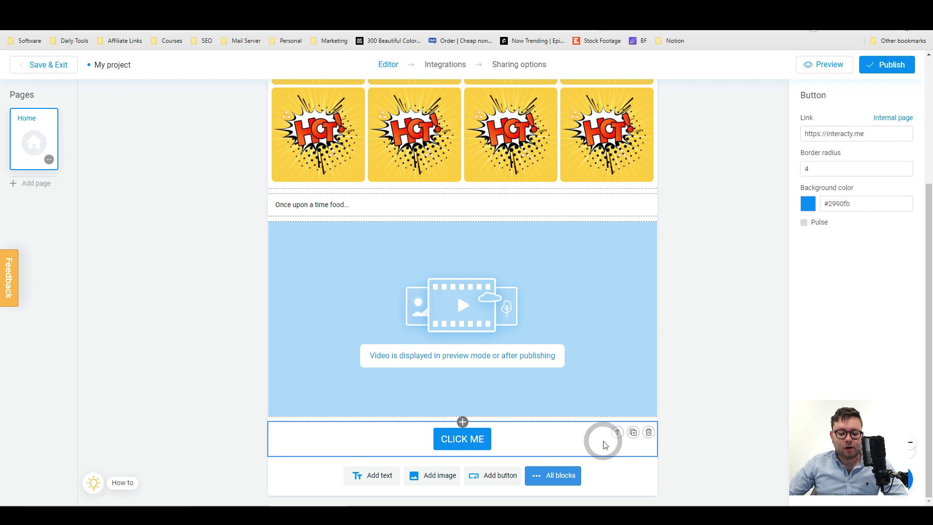
click(617, 432)
click(601, 232)
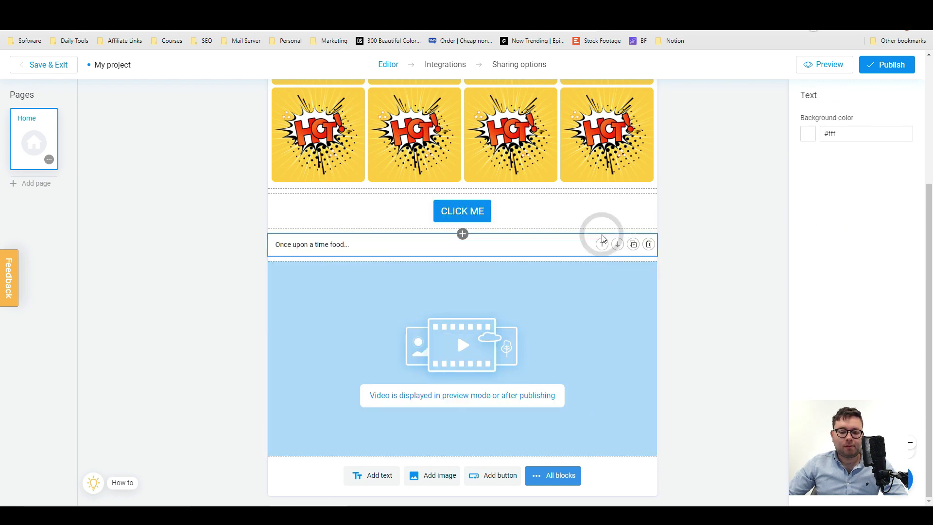
Step: Preview the project page and return to the editor
scroll(609, 257, up, 4)
click(828, 66)
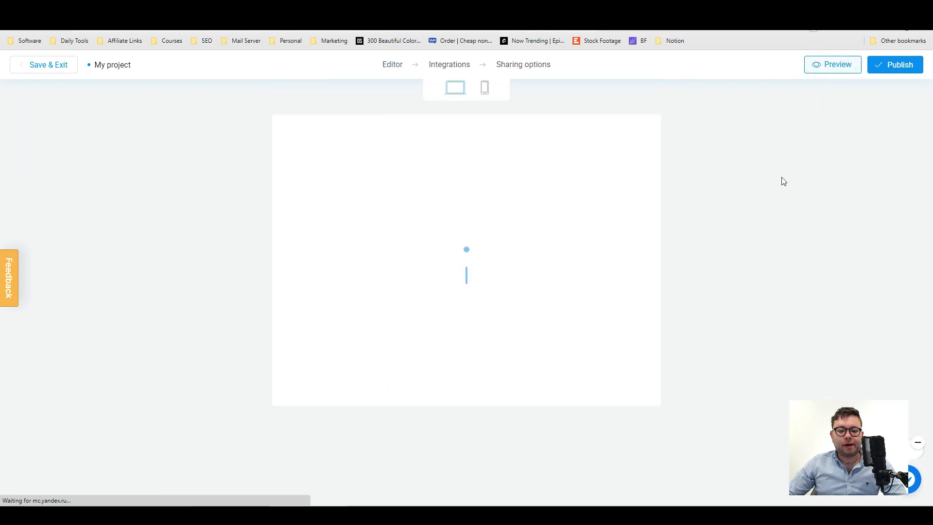
scroll(403, 214, down, 3)
key(Escape)
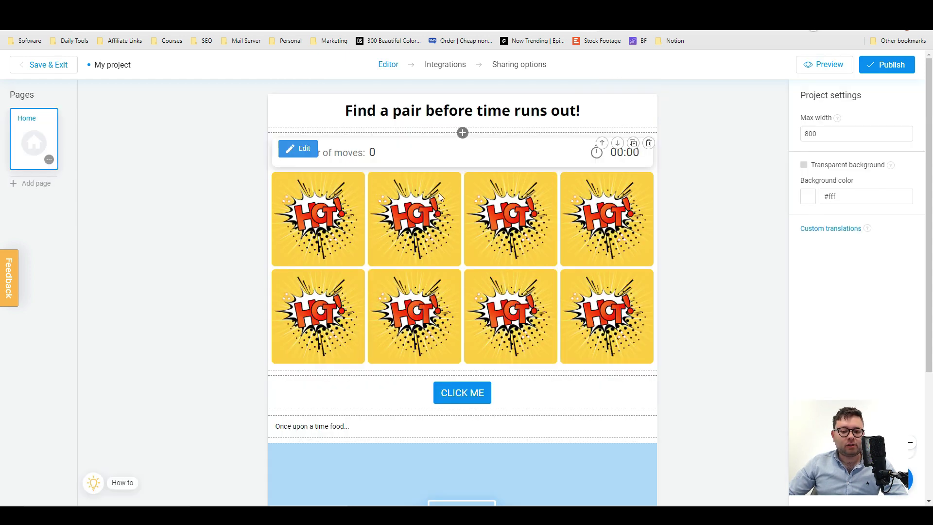
Step: Open the find-a-pair game for editing and set its playground layout to 4x4
click(303, 149)
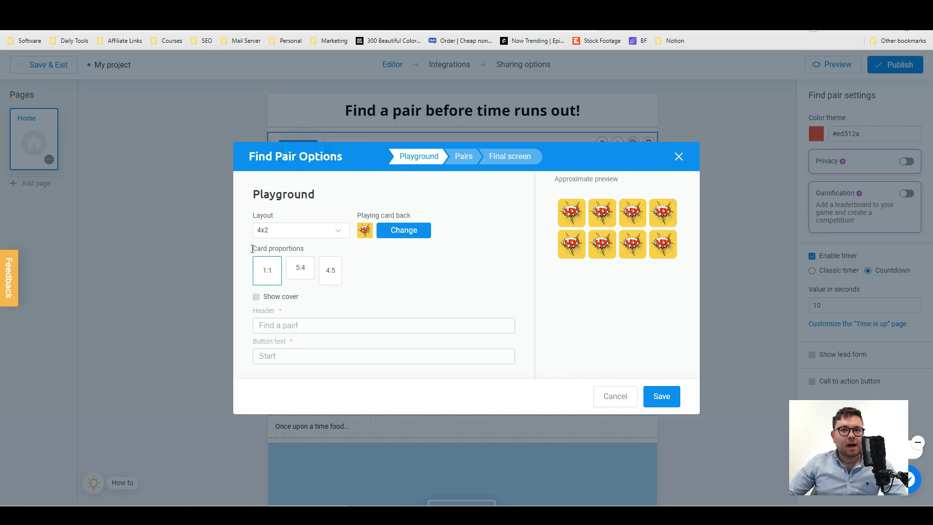
click(307, 232)
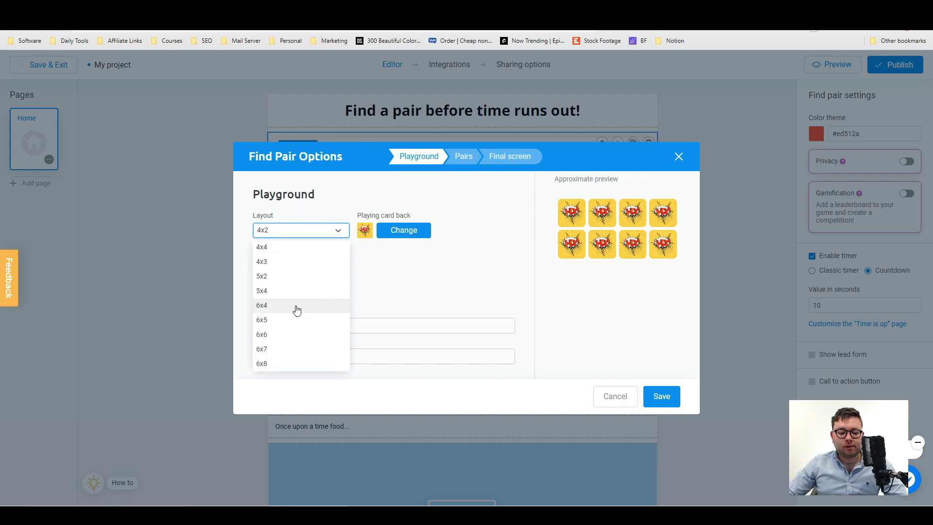
click(297, 306)
click(300, 231)
click(283, 247)
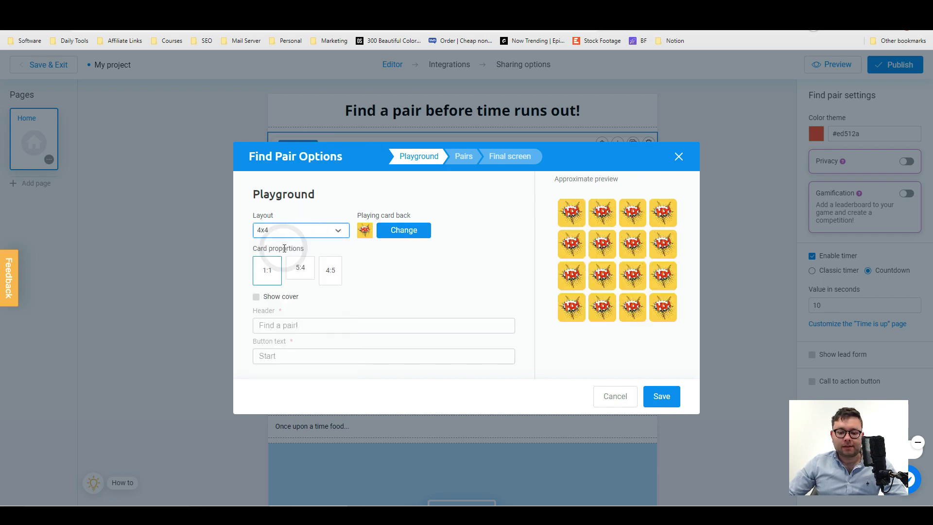
Step: Replace the playing card back with a black-and-white image from the Unsplash library
click(410, 230)
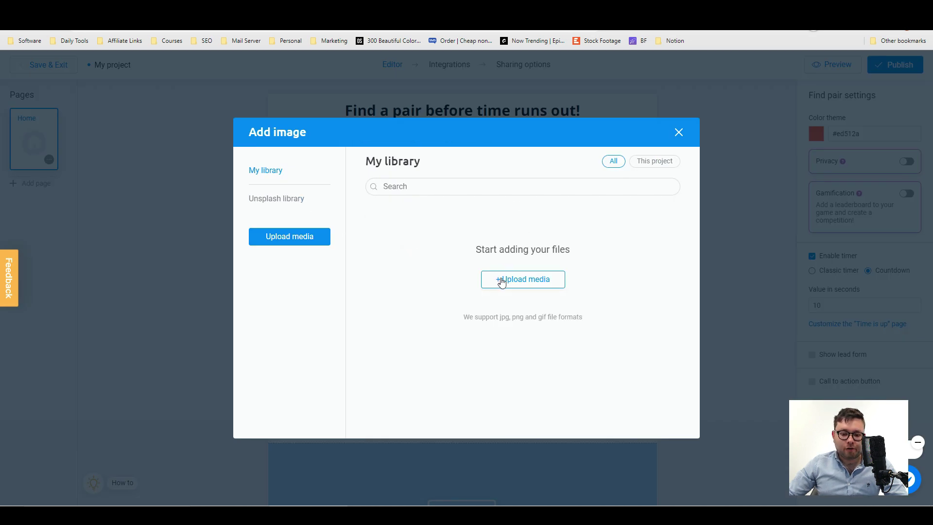
click(278, 197)
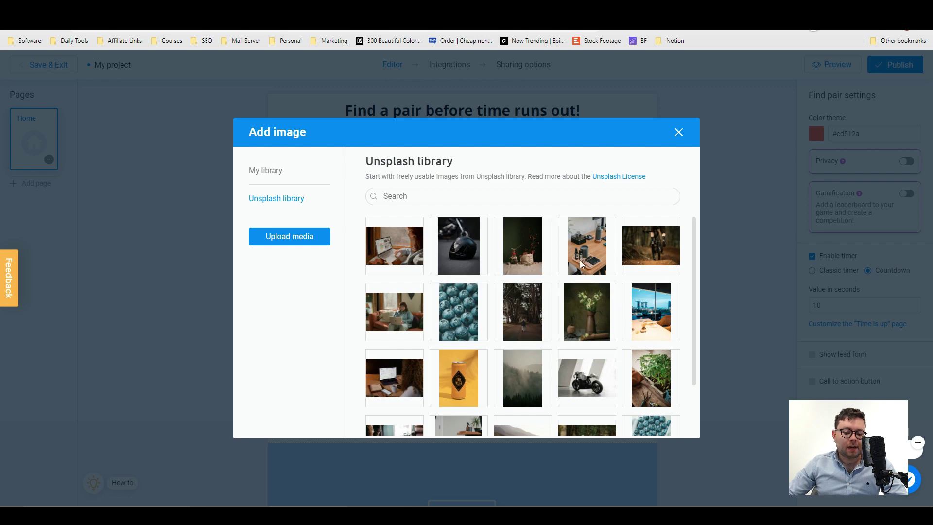
scroll(577, 335, down, 2)
scroll(577, 335, down, 2)
click(458, 333)
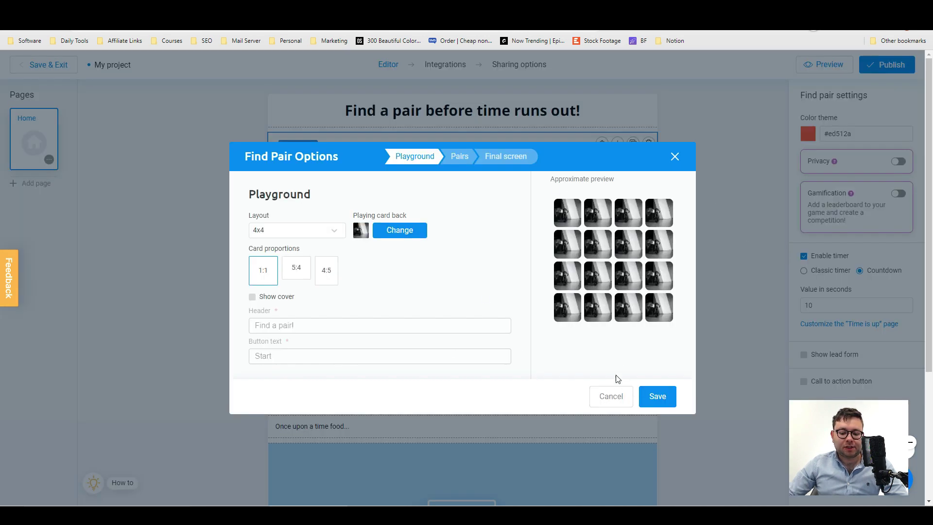
Step: Save the playground settings and reopen the find-a-pair game's options at the Pairs section
click(657, 395)
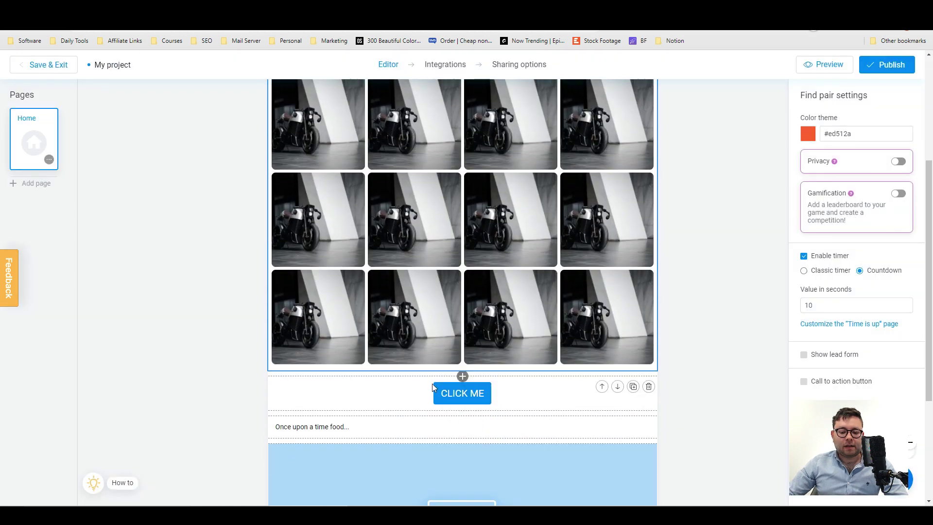
scroll(433, 383, up, 4)
click(507, 204)
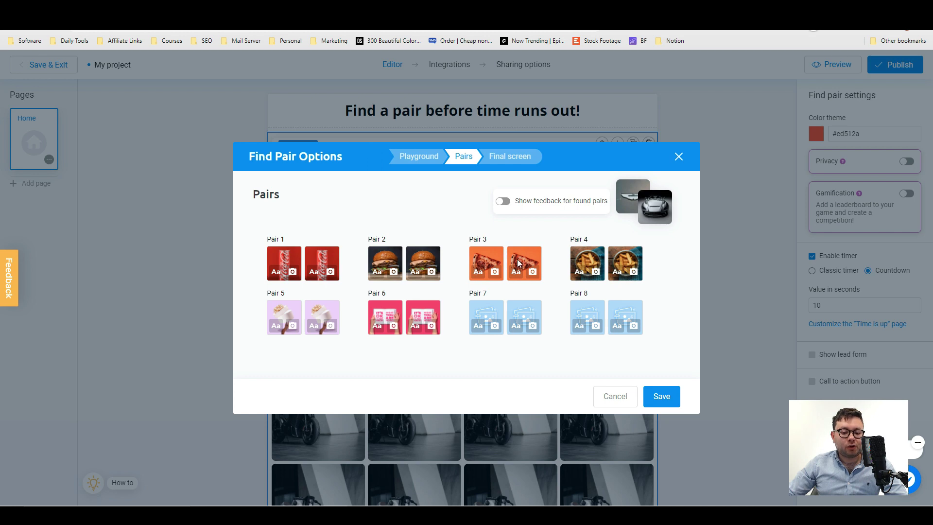
Step: Replace the image on the first card of Pair 1 with the text "hELLO" and save the card
click(291, 274)
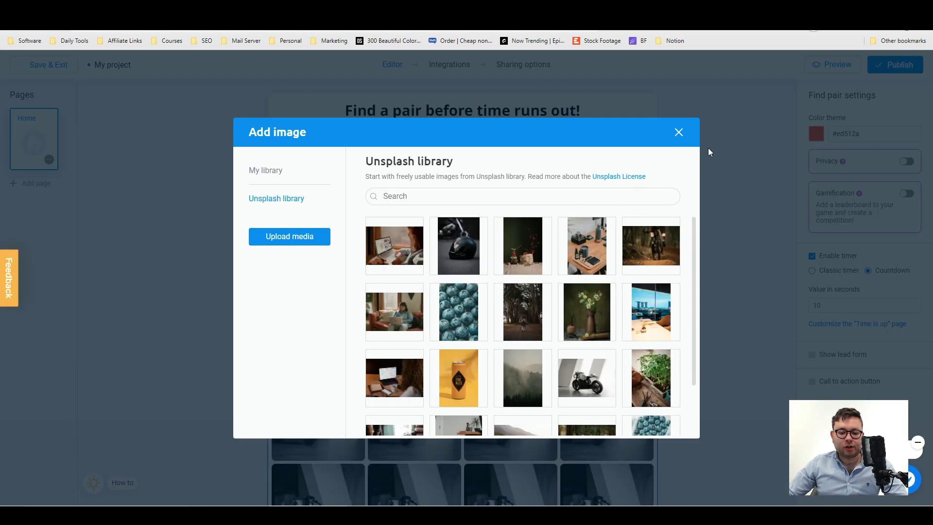
click(679, 132)
click(276, 271)
click(405, 254)
text(hELLO)
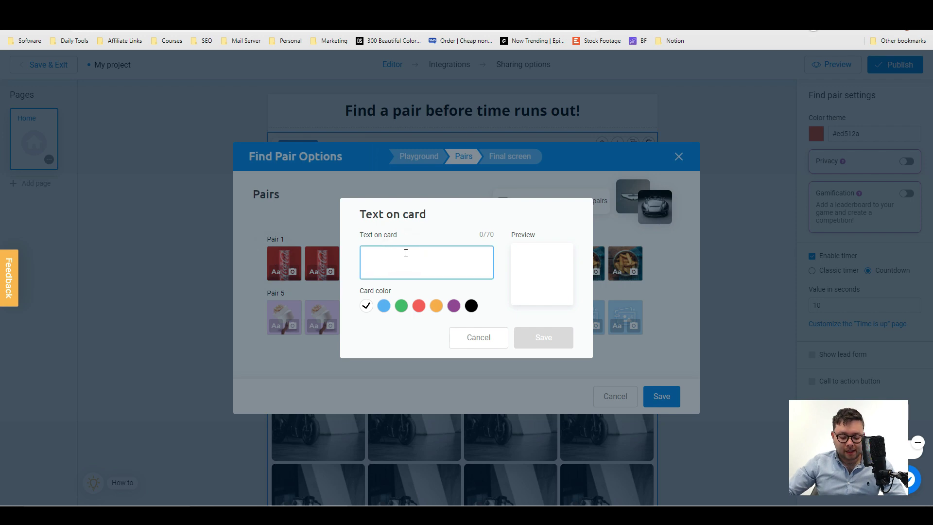
key(Return)
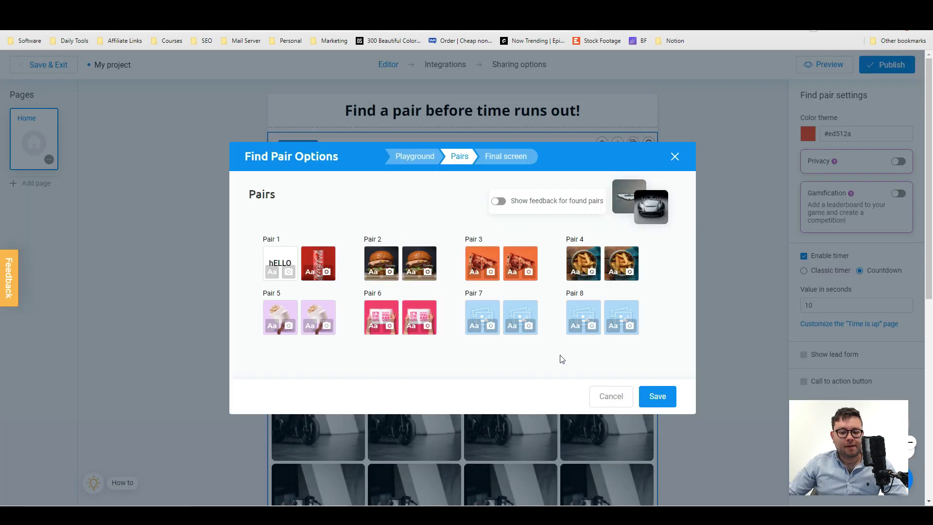
Step: Turn on feedback for found pairs so each pair has a description
click(499, 212)
scroll(351, 250, down, 1)
scroll(391, 271, up, 1)
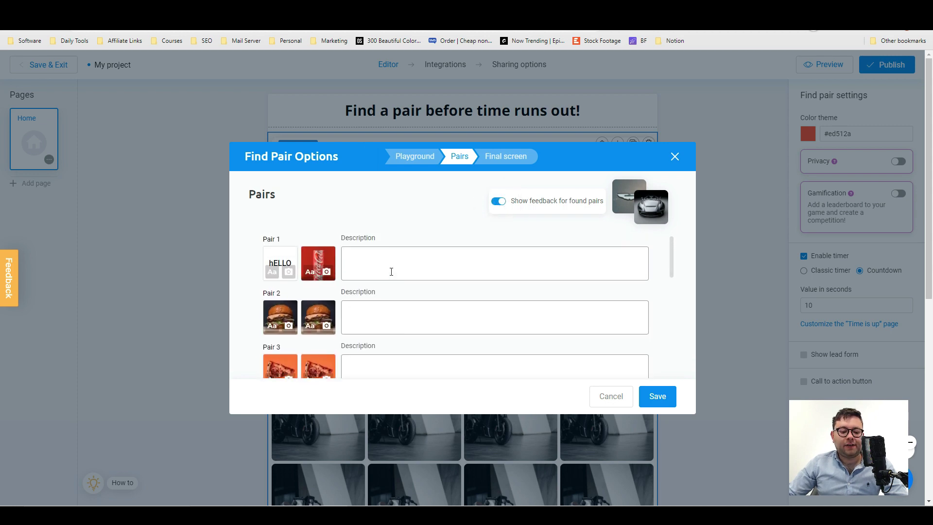
Step: Examine the pair description fields and the final screen's header, description, image and image disclaimer
click(386, 271)
click(383, 311)
scroll(392, 308, down, 3)
click(375, 278)
click(380, 326)
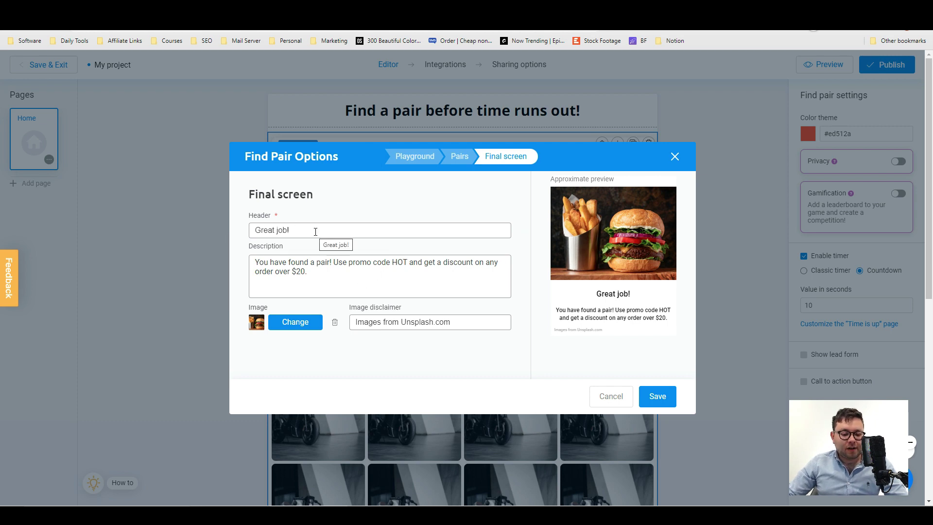
drag(449, 322, 360, 325)
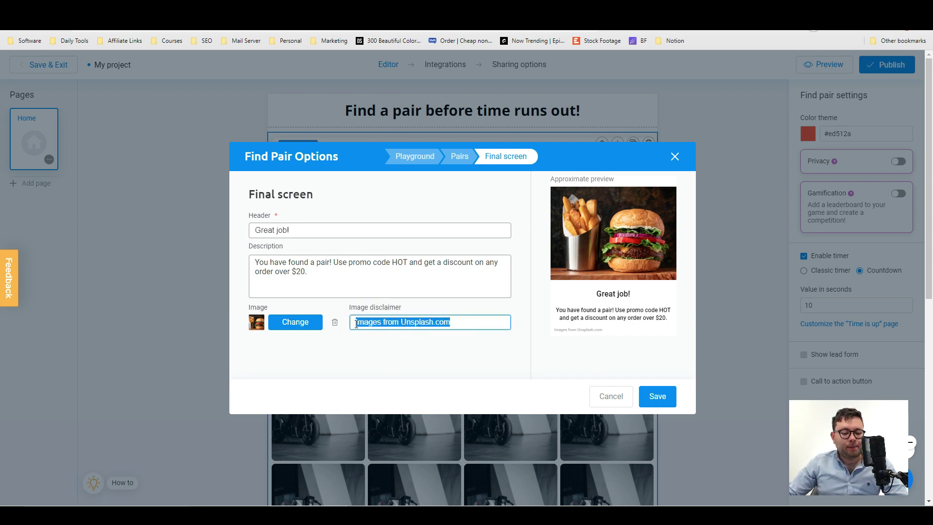
triple_click(419, 322)
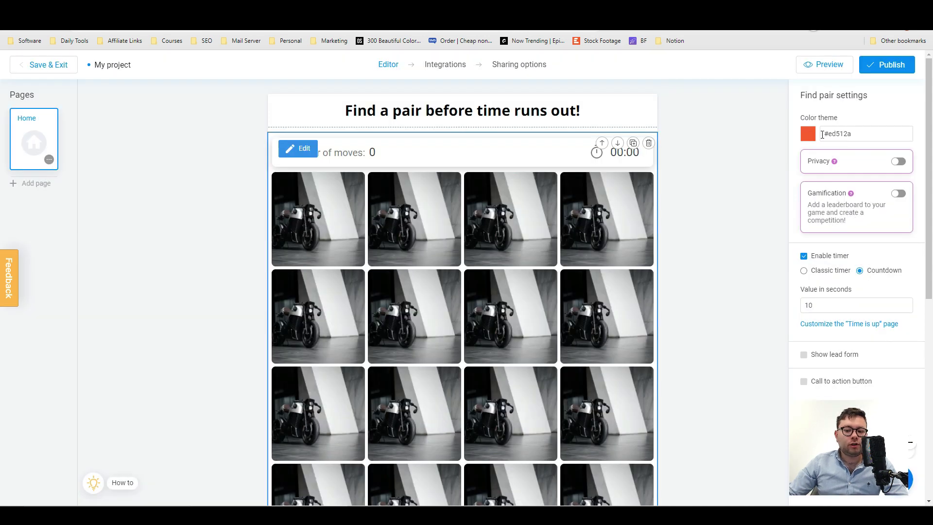
Step: Change the game's color theme to #2b1f1d and view the help on the Privacy and Gamification options
click(808, 134)
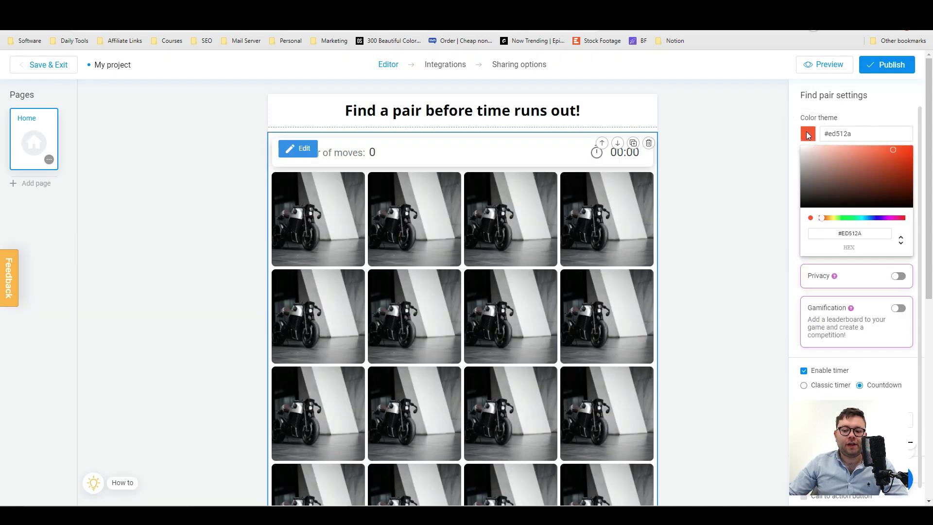
click(834, 161)
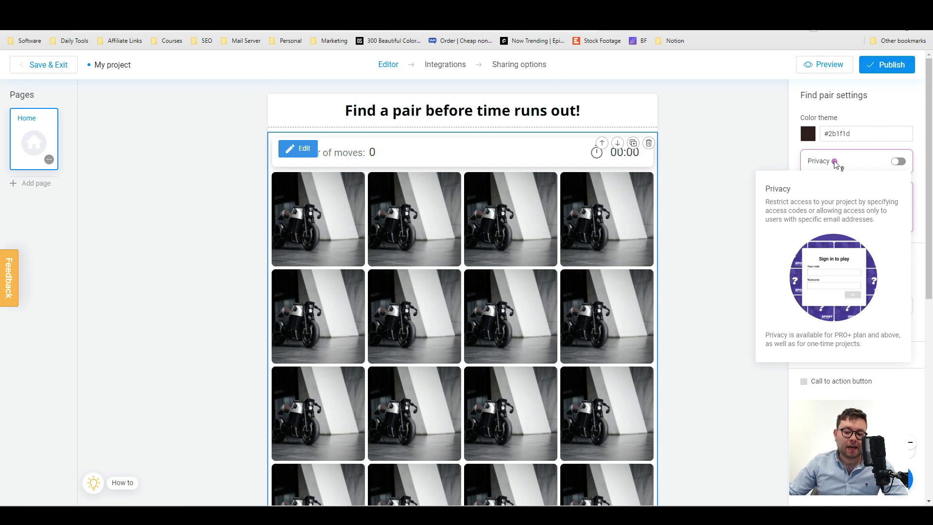
mouse_move(851, 194)
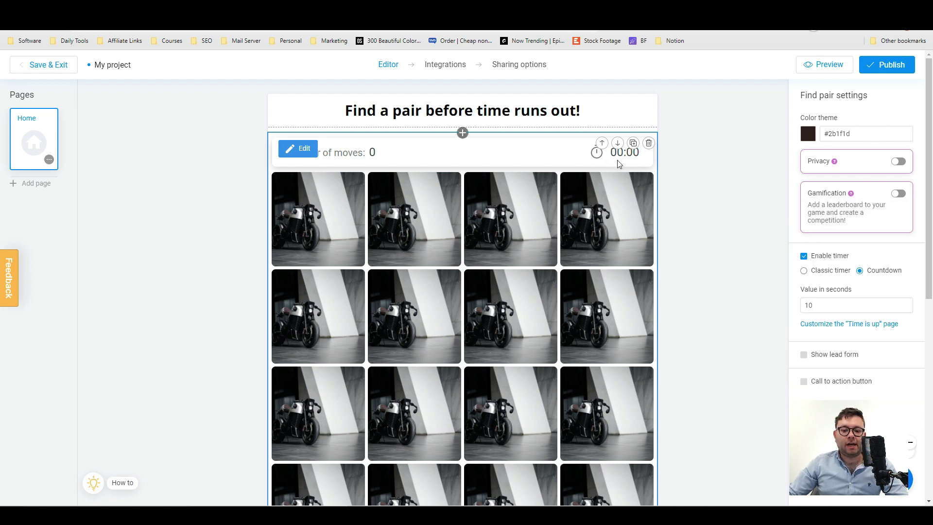
Step: Try switching the game's timer between the classic timer and the countdown
scroll(818, 277, down, 1)
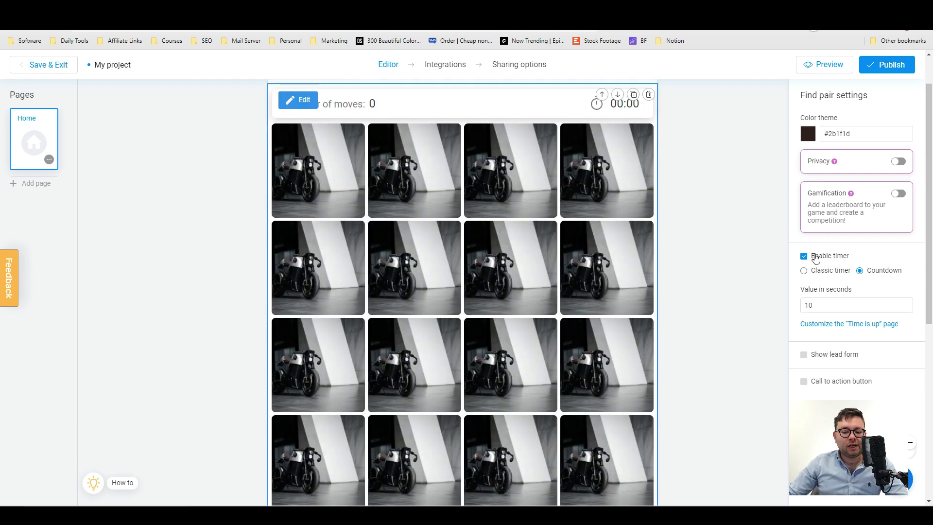
click(819, 274)
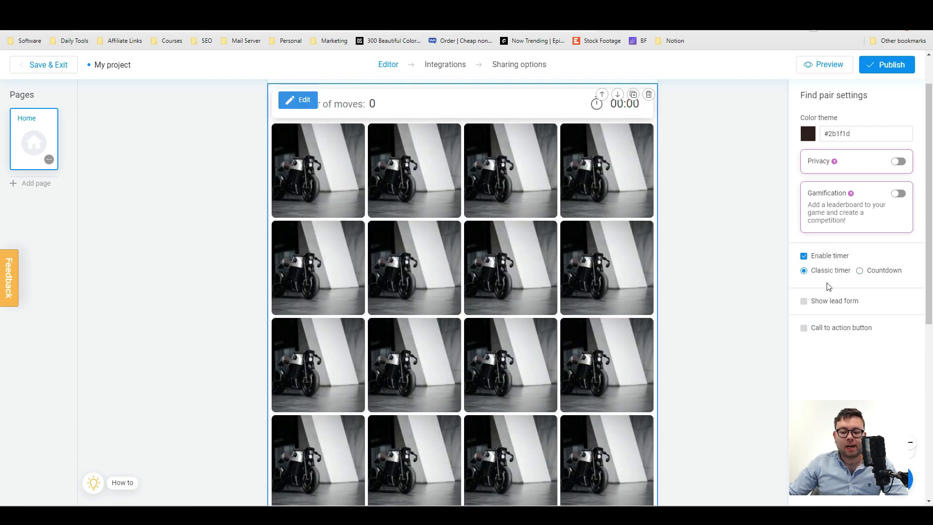
click(885, 272)
click(828, 272)
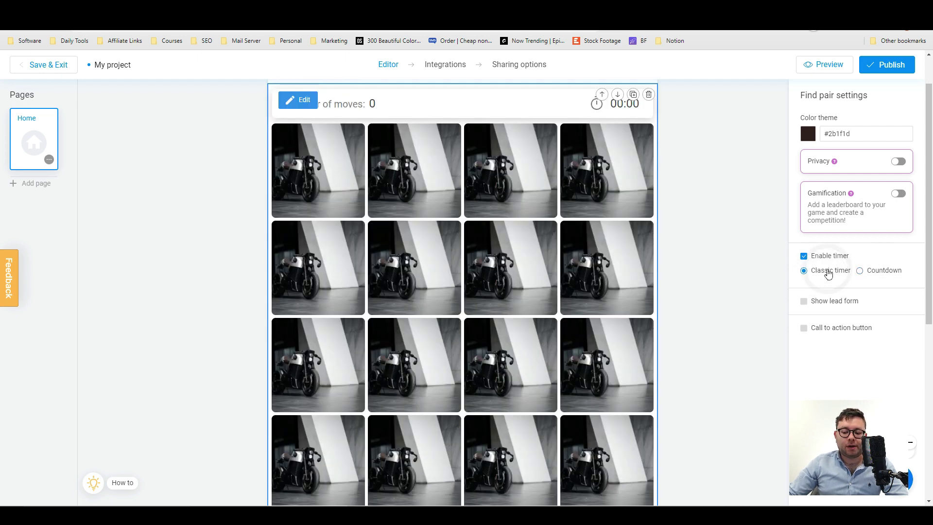
Step: Enable the call to action button in the "Time is up" page settings
triple_click(268, 227)
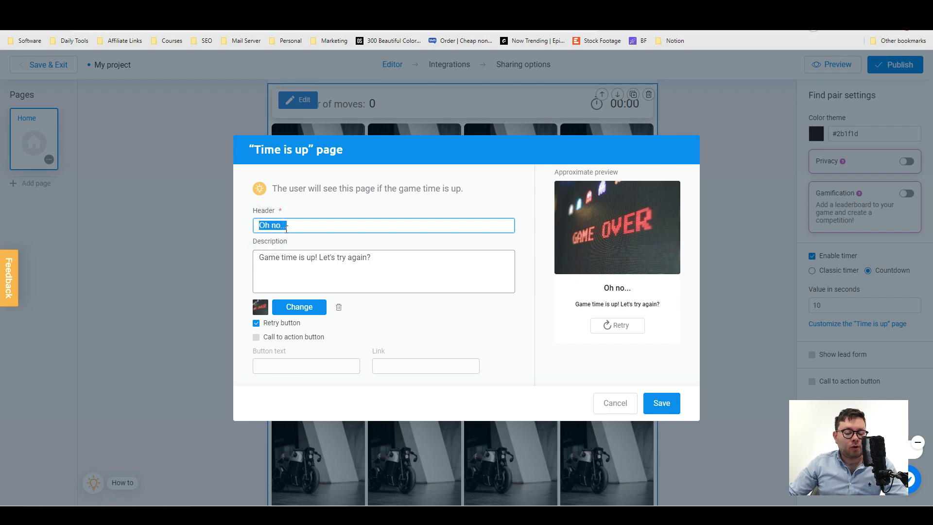
click(292, 227)
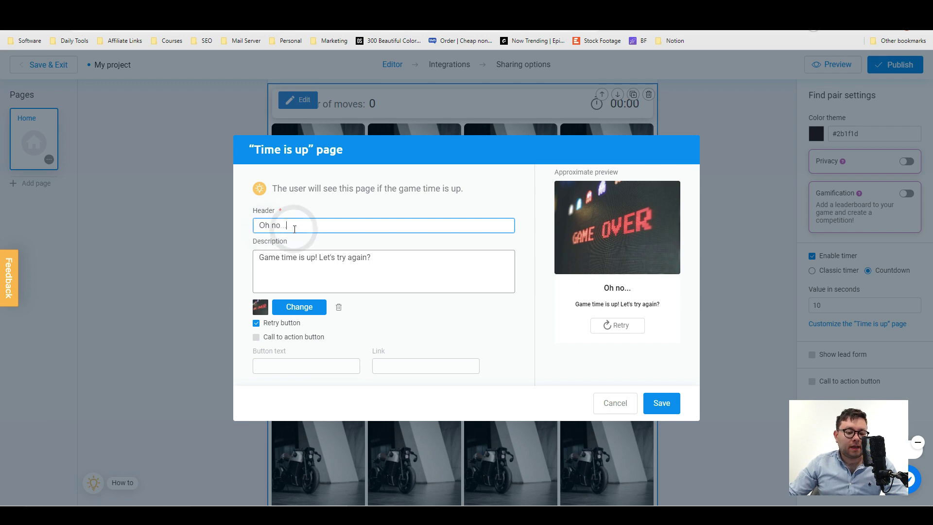
triple_click(282, 226)
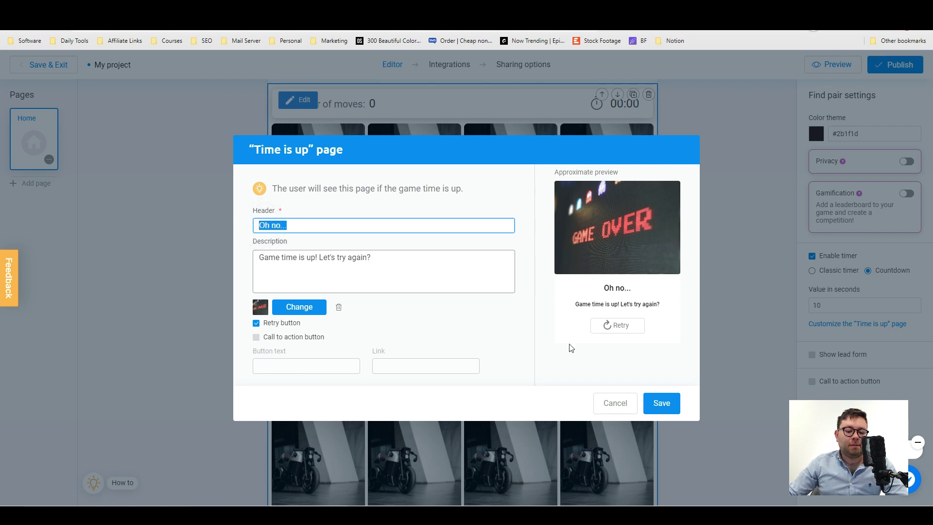
click(278, 337)
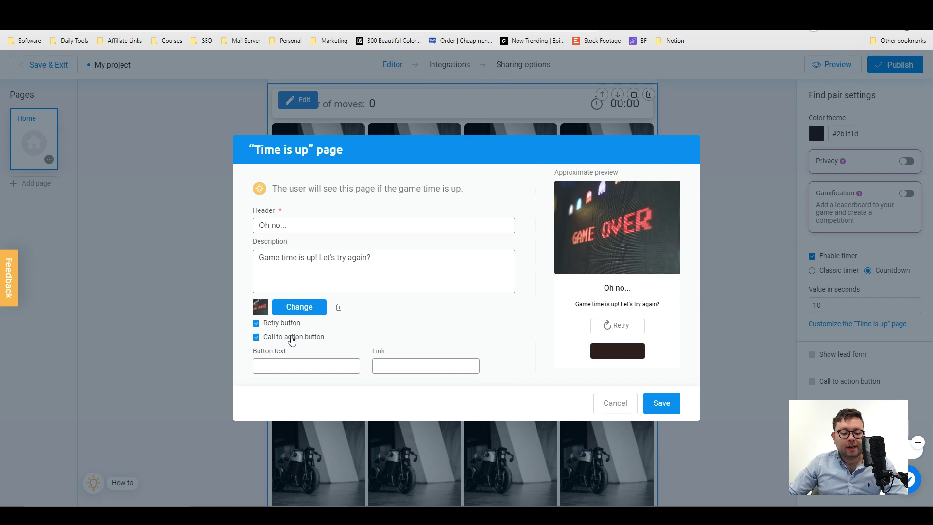
click(824, 349)
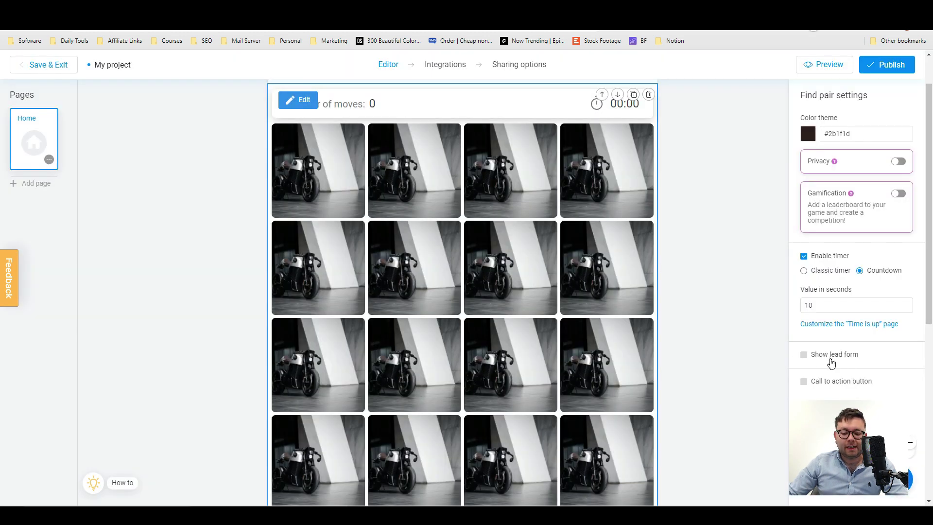
Step: Enable the game's lead form, add a text input named "New field" and review the remaining form options
click(814, 357)
click(826, 369)
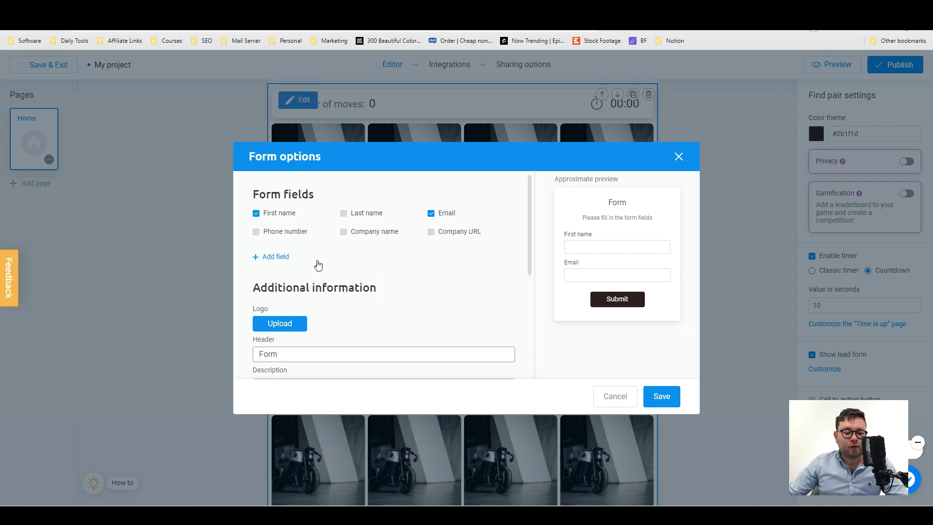
click(269, 256)
scroll(475, 271, down, 3)
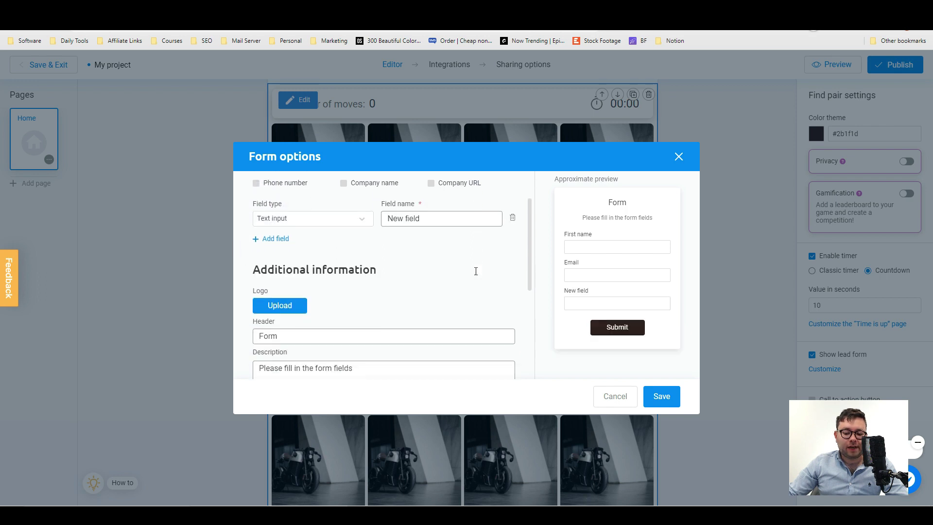
scroll(275, 201, down, 2)
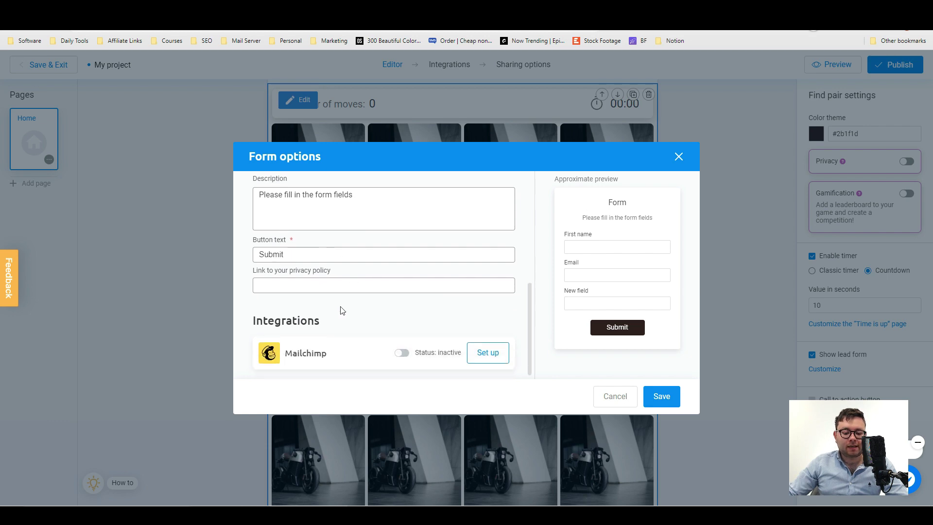
Step: Close the lead form options and enable the call to action button for the find-a-pair game
click(700, 369)
scroll(699, 369, down, 3)
scroll(248, 194, up, 2)
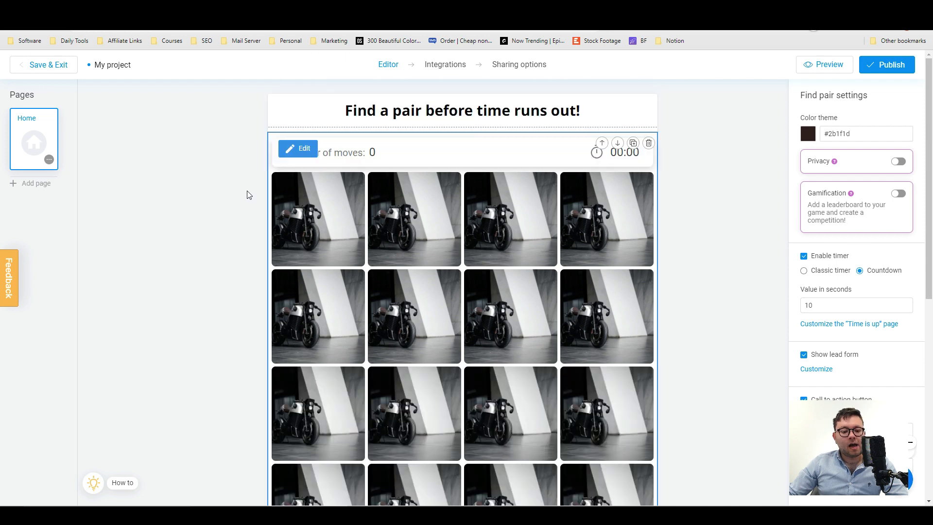
Step: Add a new page to the project and insert a Personality quiz using the "Start from scratch | Text question" template
click(38, 185)
click(498, 372)
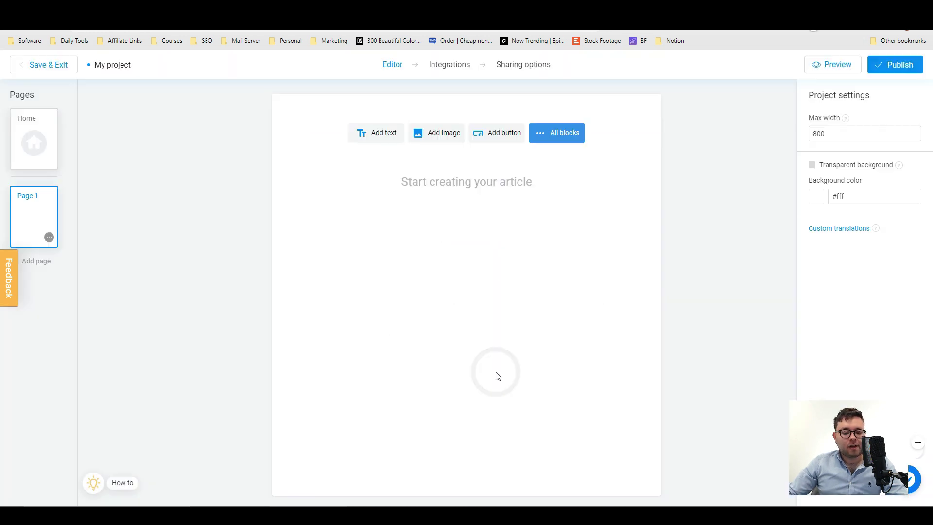
click(548, 134)
scroll(88, 177, down, 3)
click(76, 171)
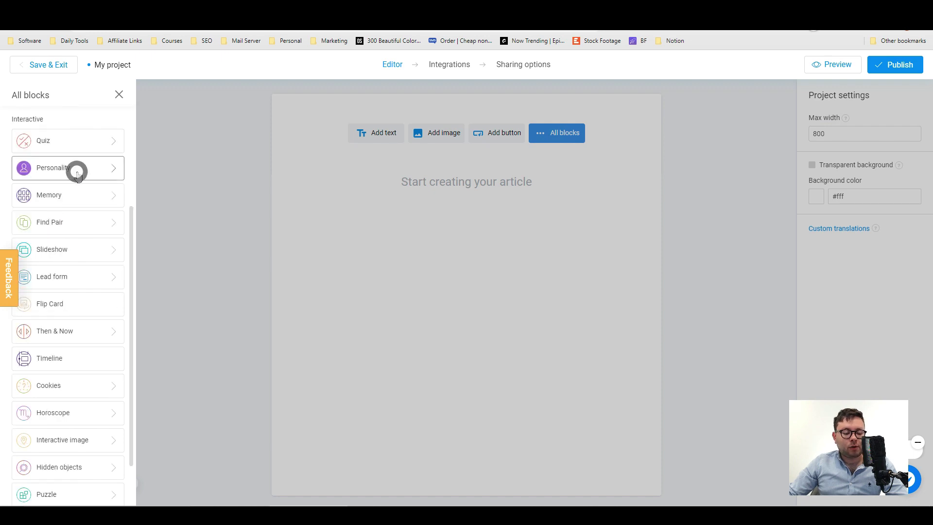
scroll(346, 238, down, 1)
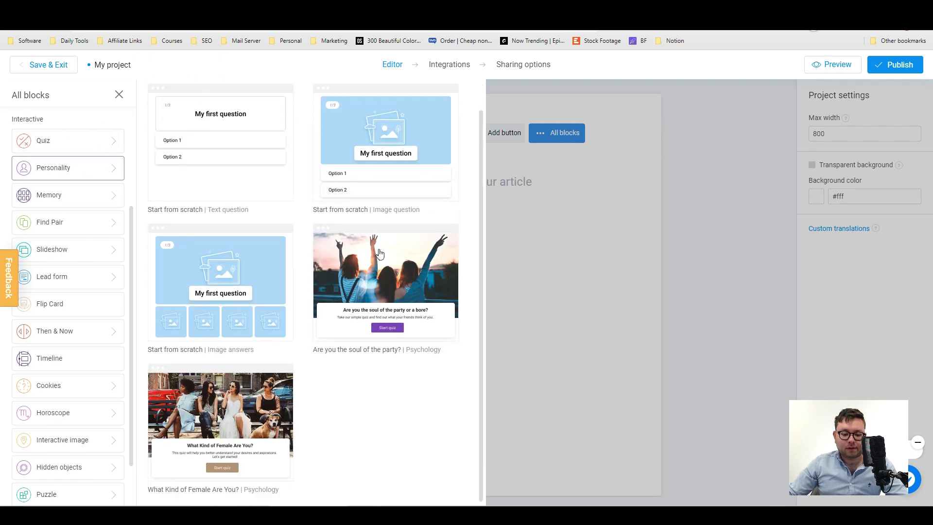
scroll(227, 340, up, 1)
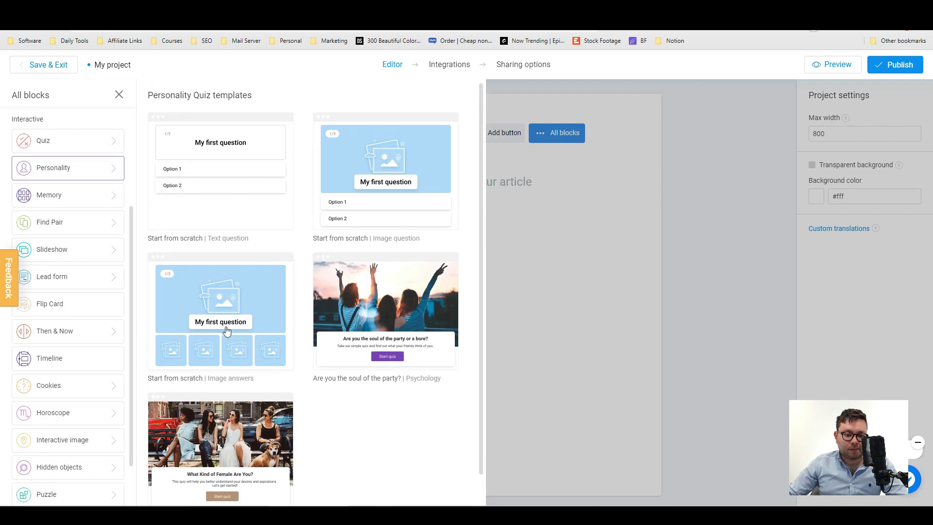
click(228, 163)
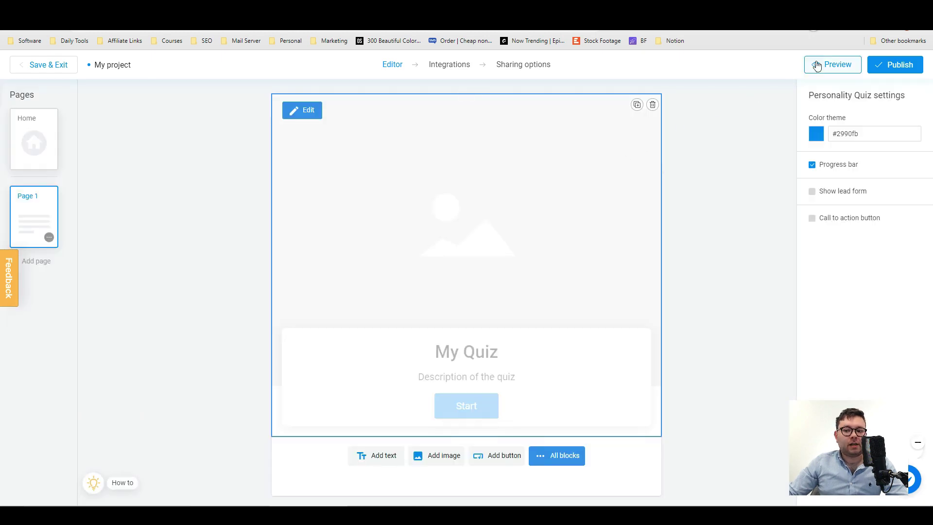
Step: Publish the project and look through the live game page
click(895, 64)
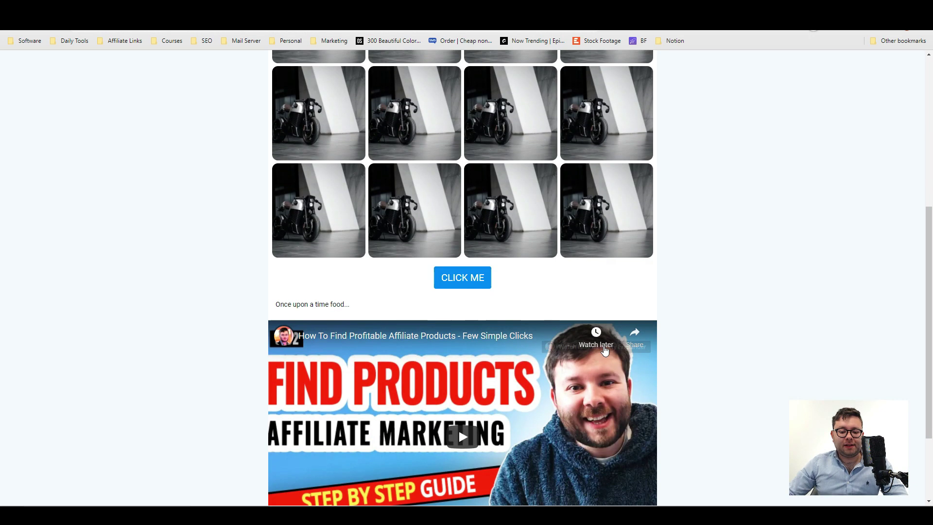
scroll(372, 180, up, 10)
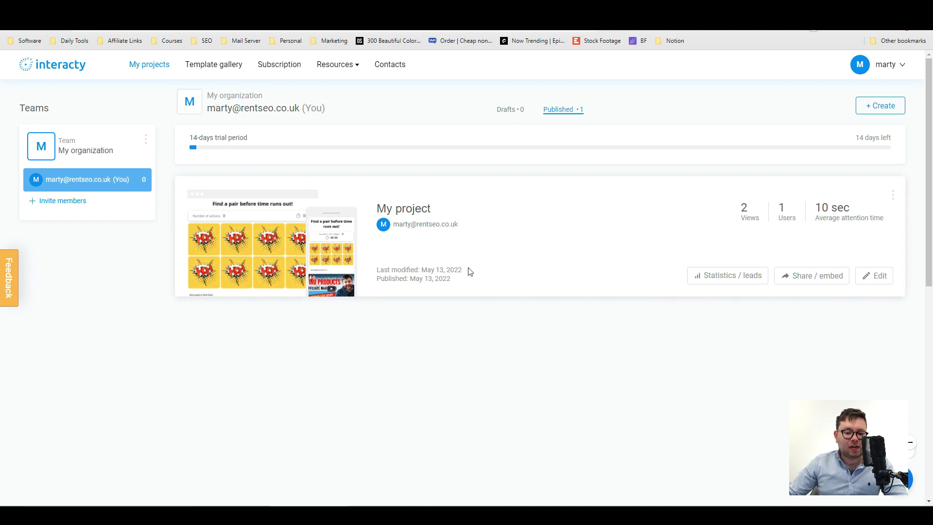
Step: Examine the published project's view and user figures and its statistics page, including the Geography map
drag(734, 208, 751, 210)
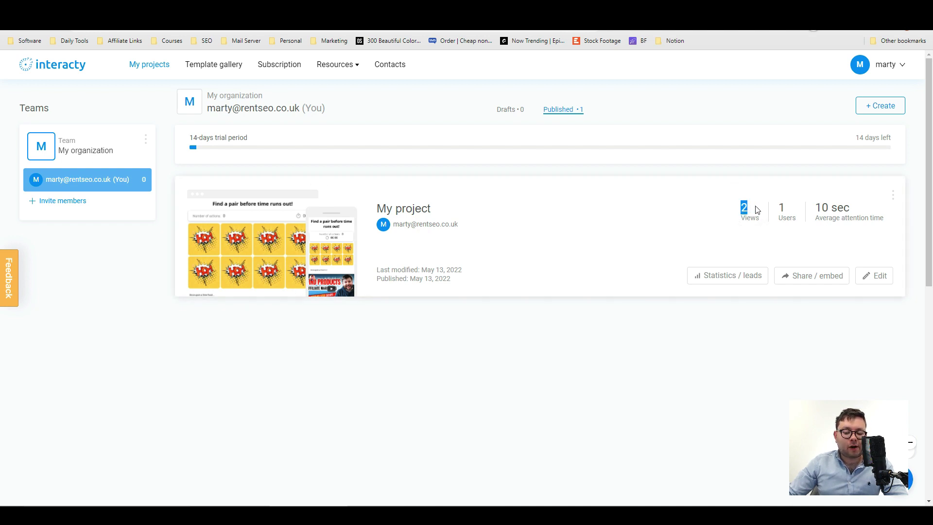
click(756, 209)
click(786, 206)
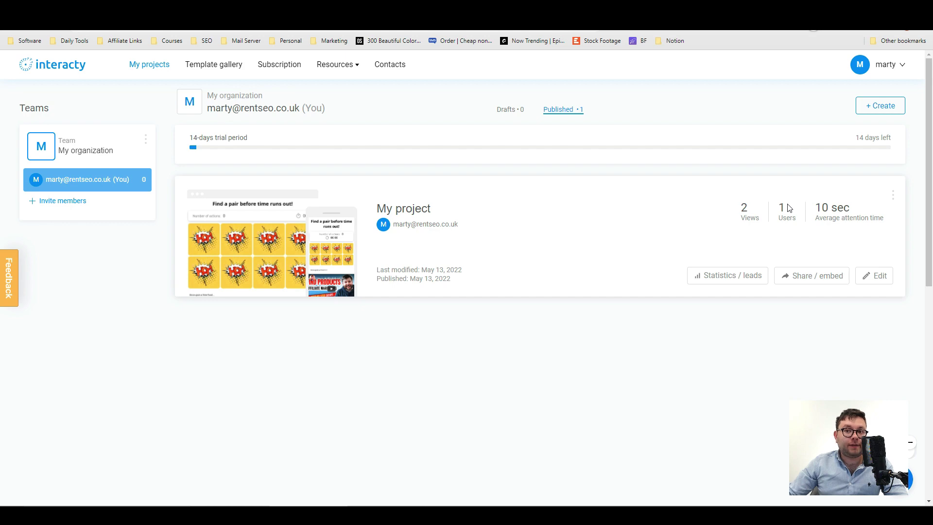
click(745, 276)
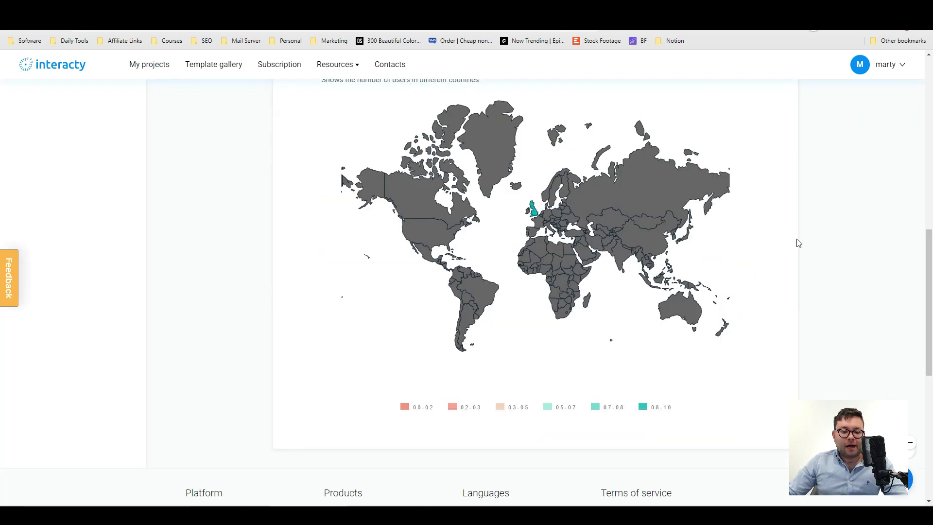
scroll(758, 250, up, 1)
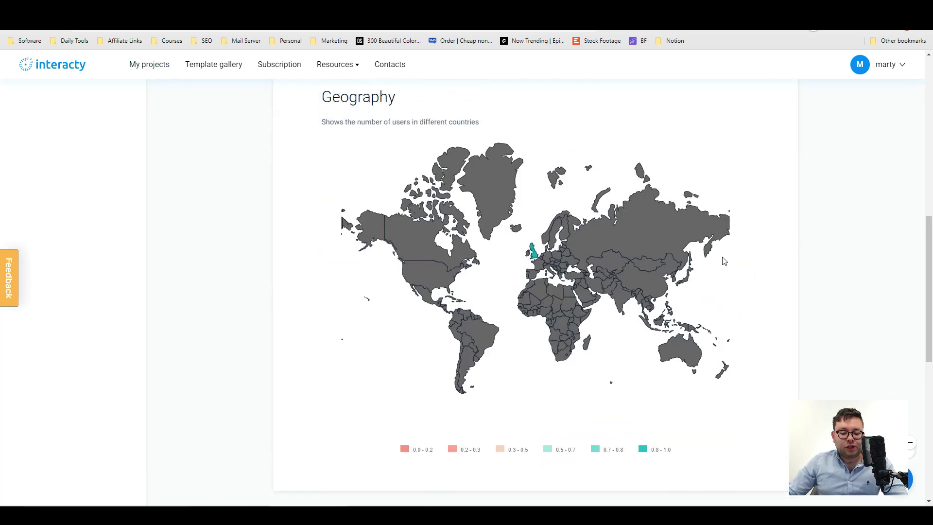
Step: Examine the project's Personality and Find Pair statistics, including the quiz summary, quiz results and question answer statistics
click(55, 210)
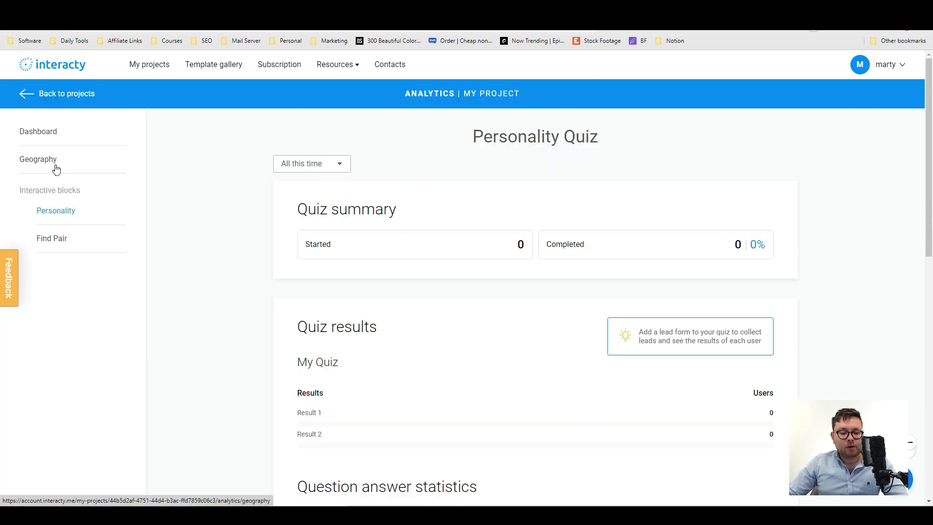
click(45, 249)
click(52, 213)
scroll(481, 216, down, 1)
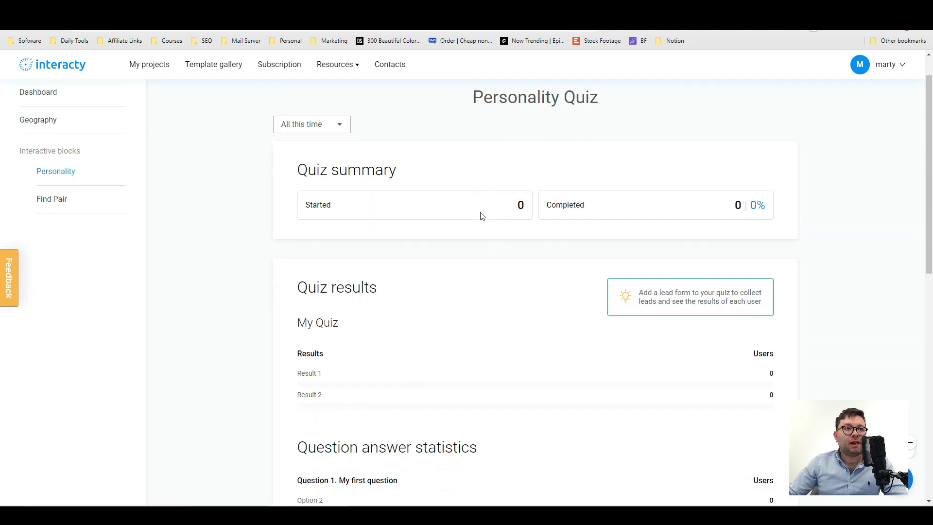
scroll(481, 216, down, 2)
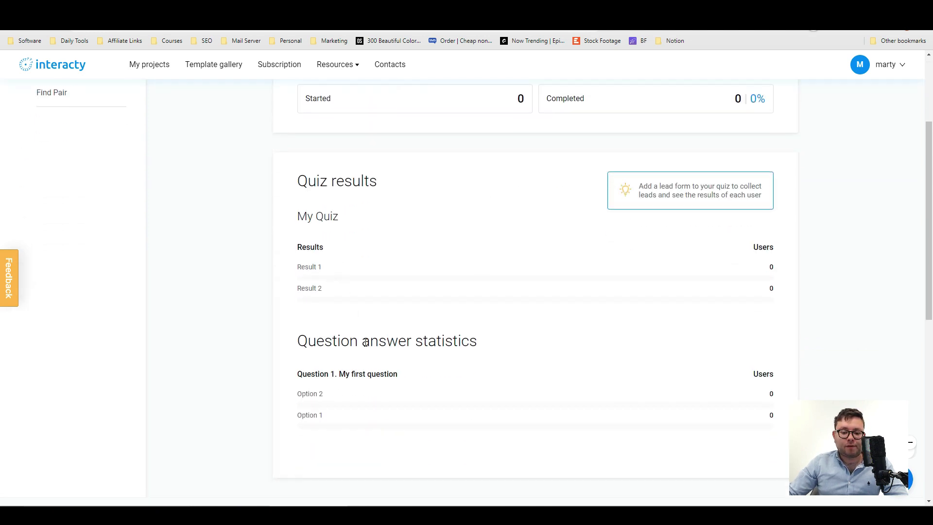
scroll(366, 341, up, 1)
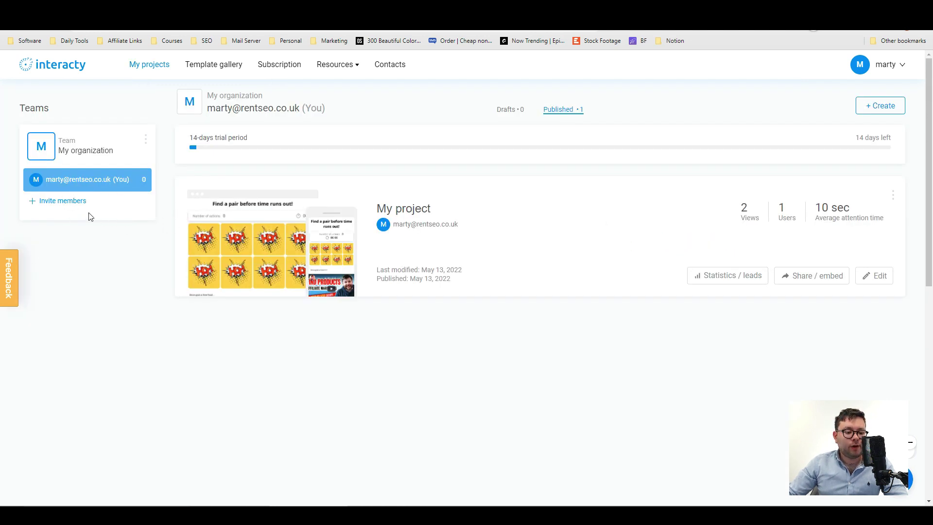
Step: Browse the Lead form templates and create a project from the "Summer fitness marathon" landing page layout
click(71, 203)
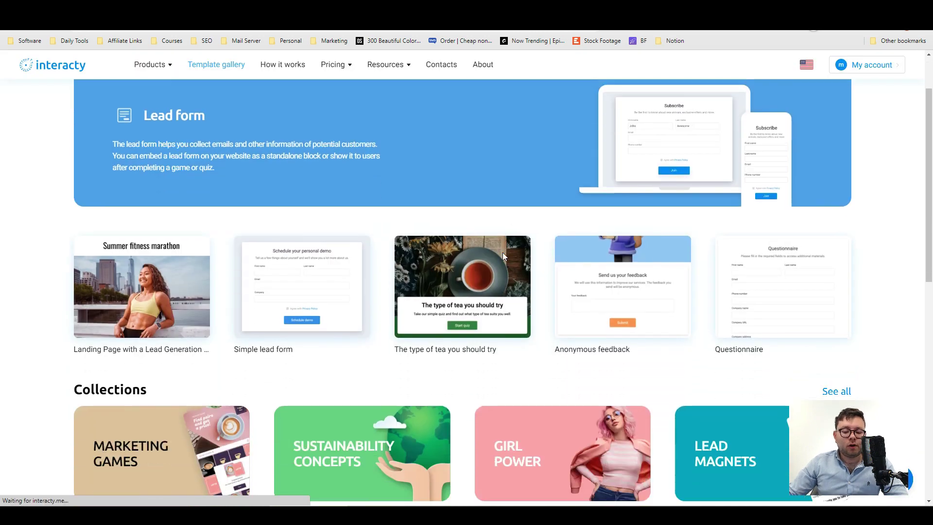
scroll(502, 252, down, 2)
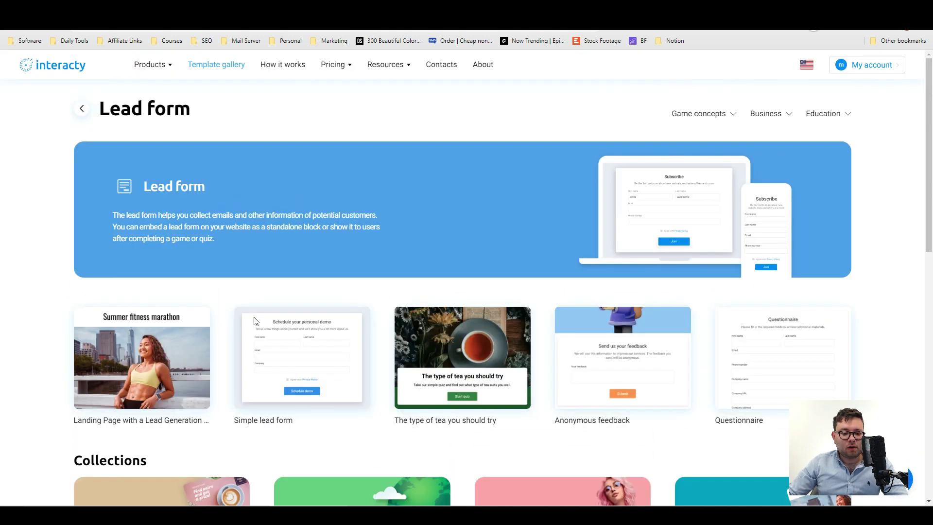
scroll(254, 320, down, 3)
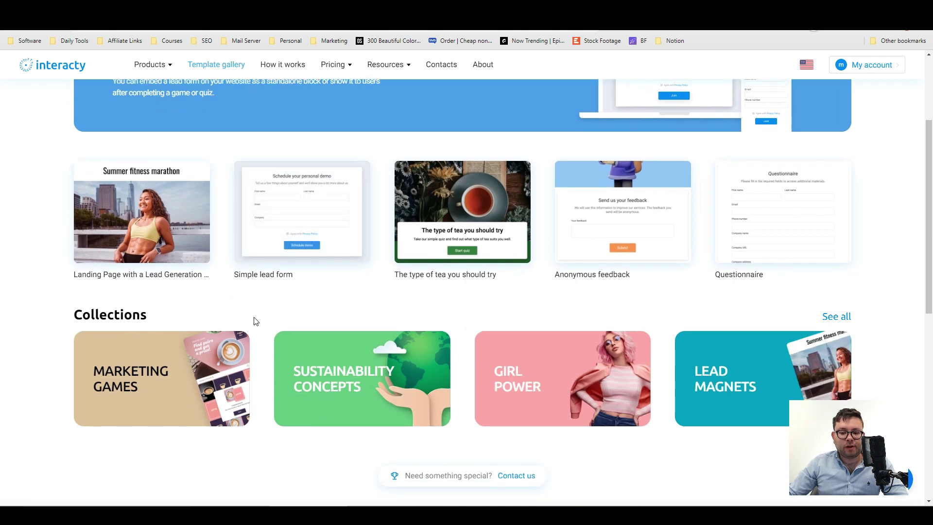
scroll(254, 320, up, 2)
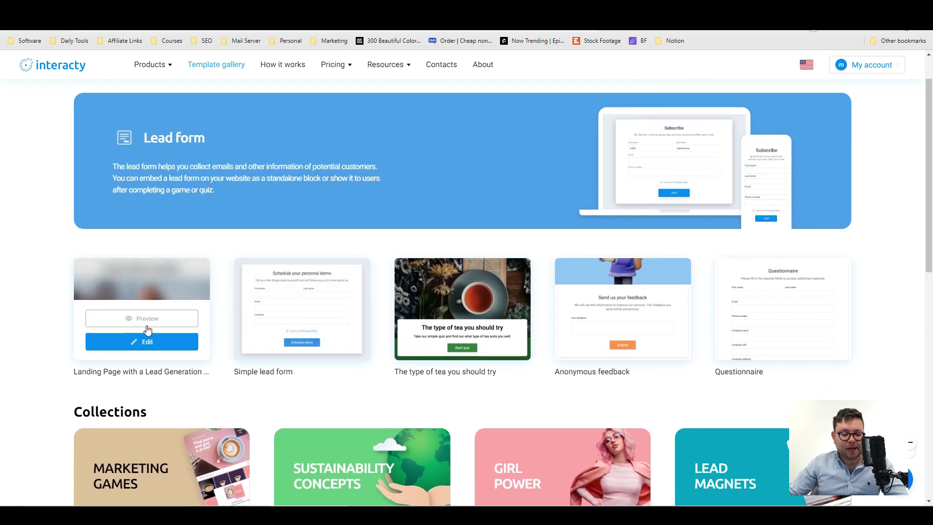
click(147, 318)
click(650, 161)
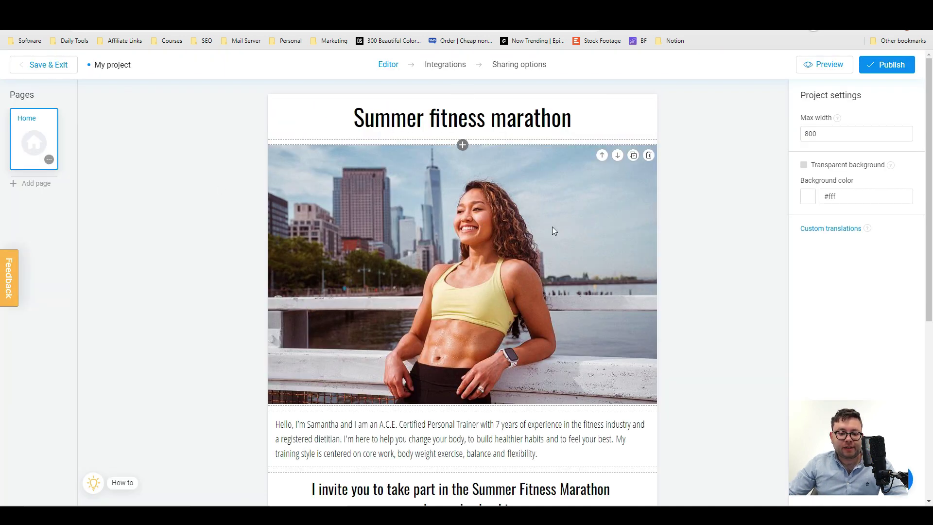
Step: Look through the landing page and its lead form's field options, then close the options without saving
scroll(554, 231, down, 3)
scroll(475, 280, down, 3)
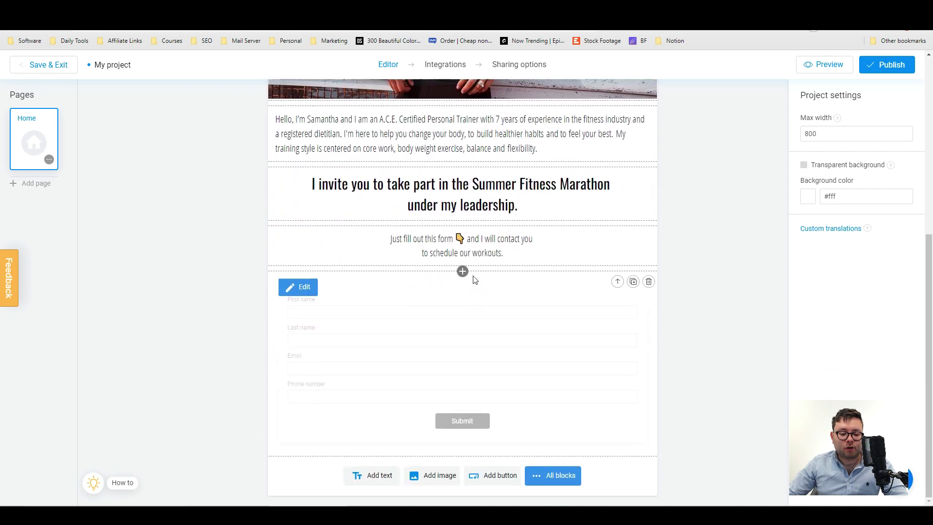
click(302, 286)
scroll(427, 298, down, 2)
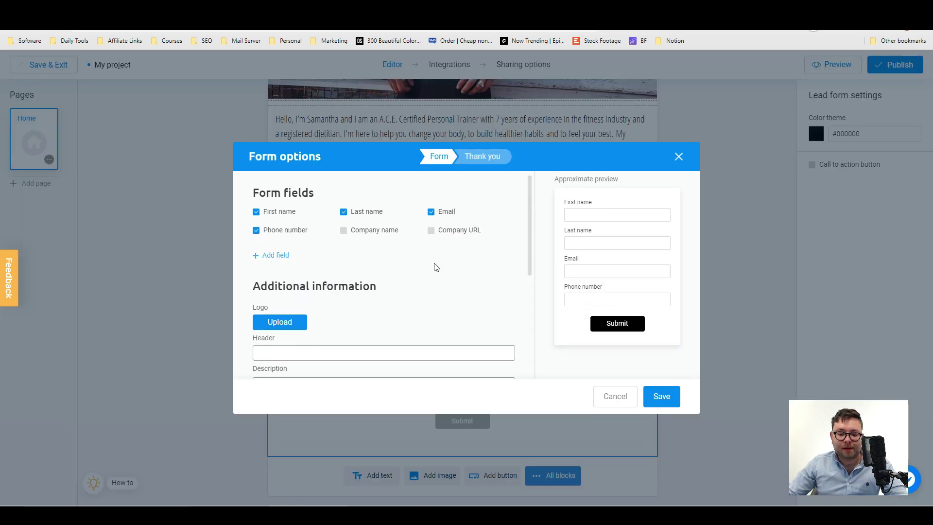
scroll(427, 298, up, 3)
click(679, 156)
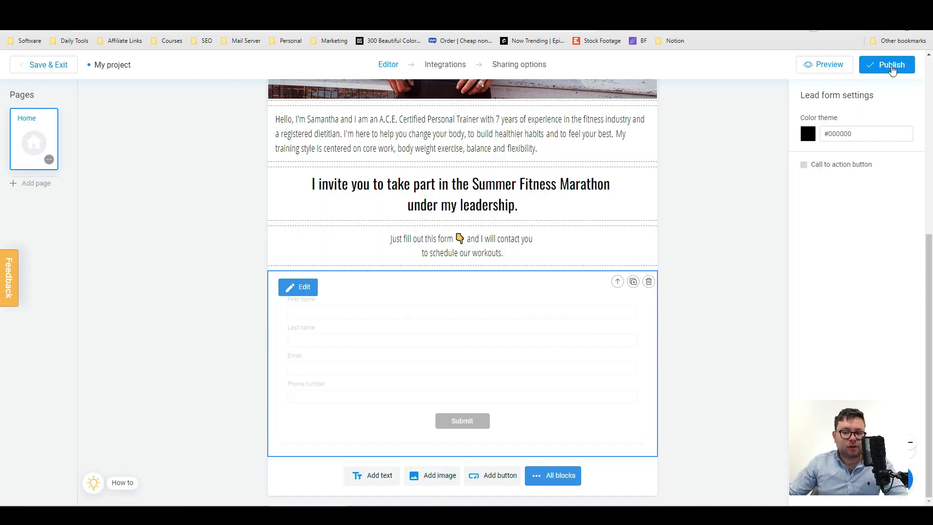
Step: Publish the Summer fitness marathon project and look through its live page
click(891, 68)
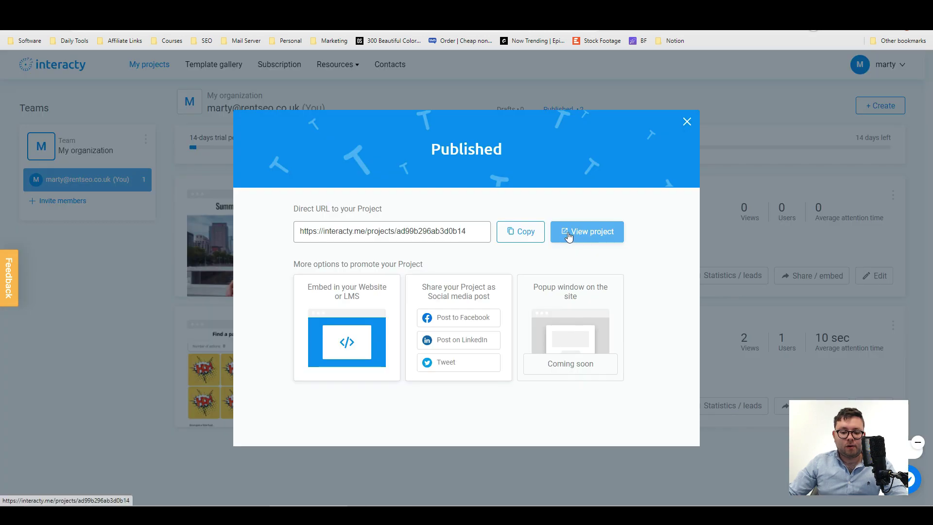
click(566, 233)
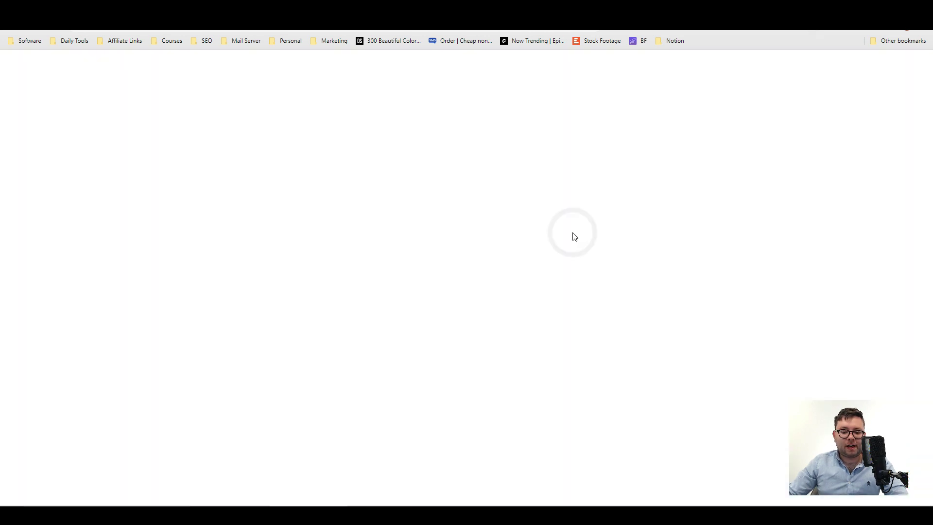
scroll(676, 253, down, 6)
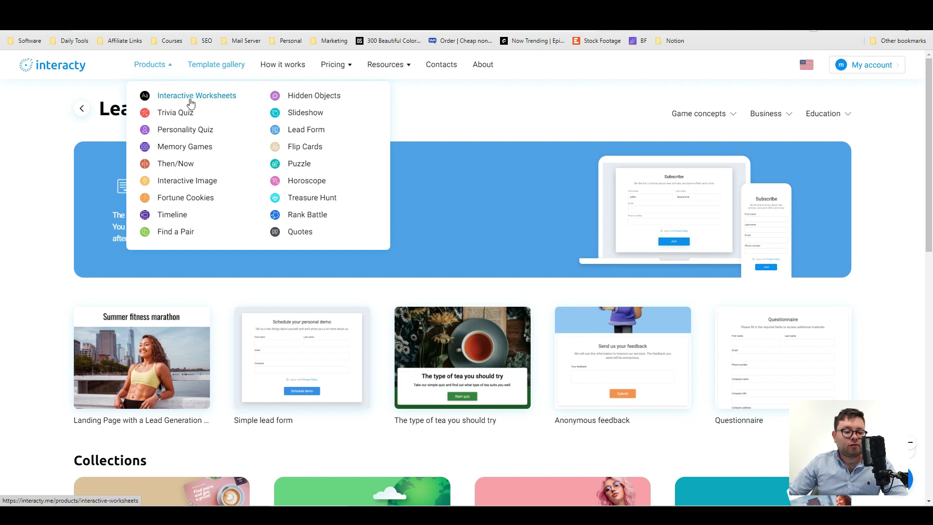
Step: Go to the Treasure Hunt templates and preview the "Treasure hunt" template
click(321, 201)
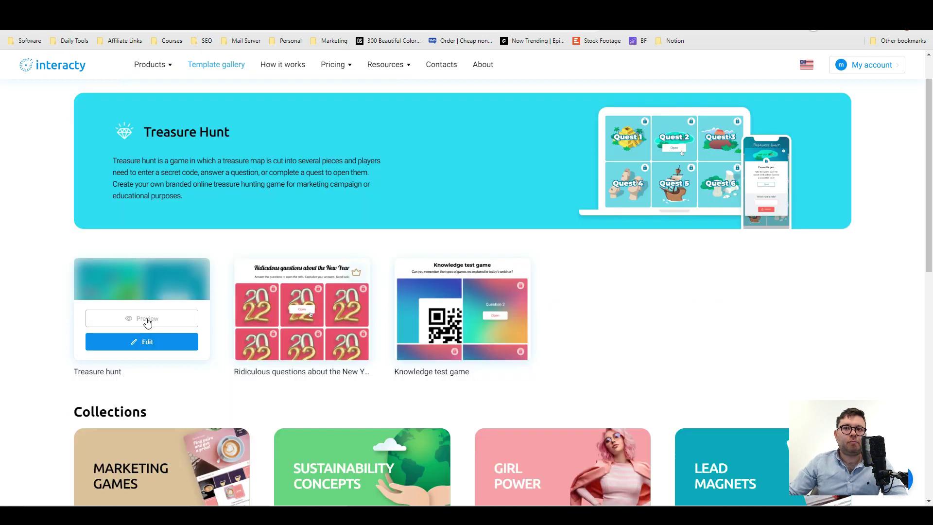
click(147, 319)
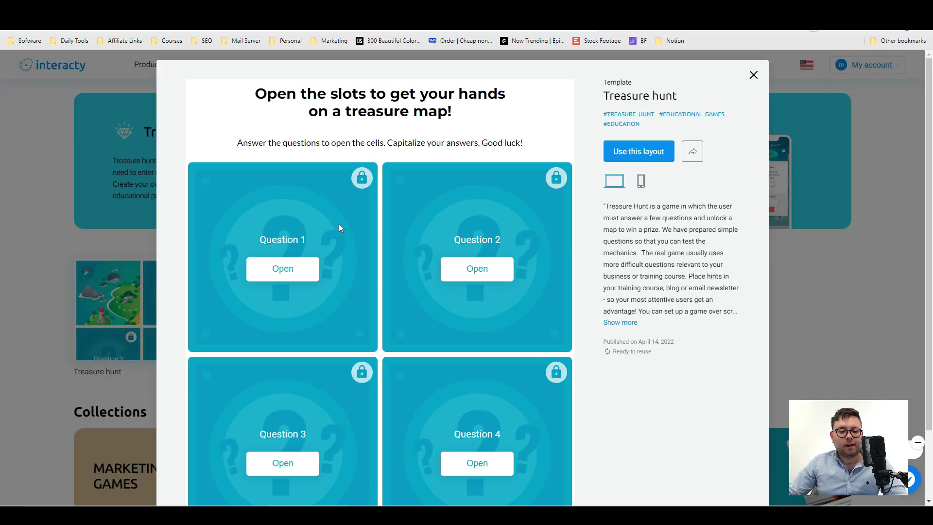
scroll(325, 160, down, 1)
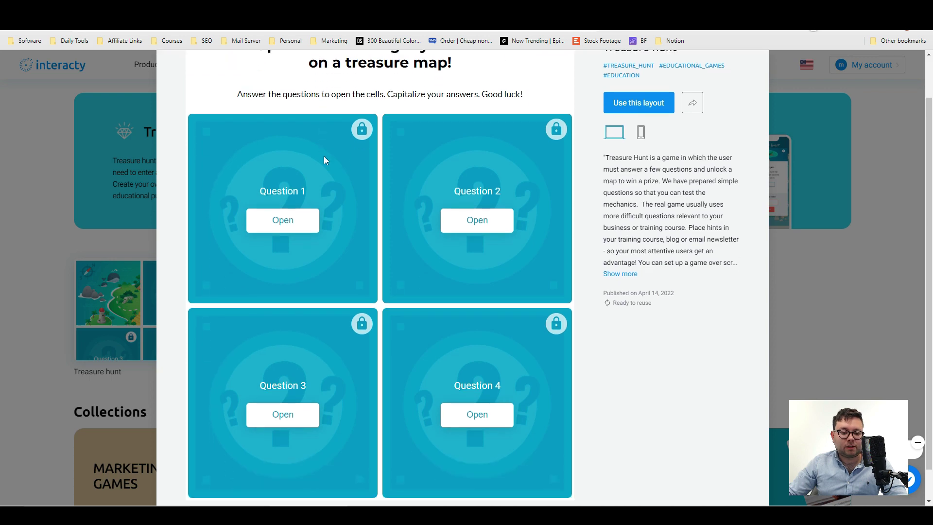
Step: Unlock the Question 2 cell in the treasure hunt preview with the answer VOLCANO
click(287, 231)
drag(251, 332, 515, 333)
click(328, 403)
text(VOLCANO)
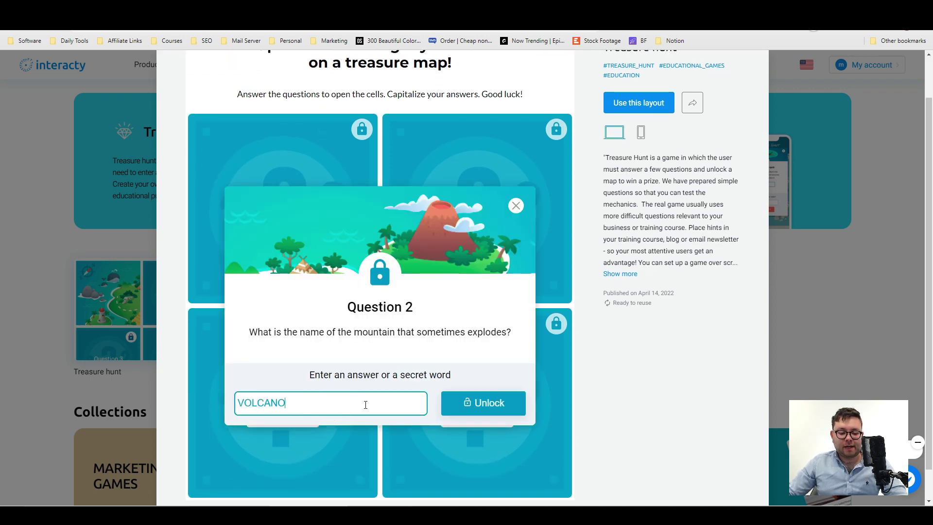
click(493, 407)
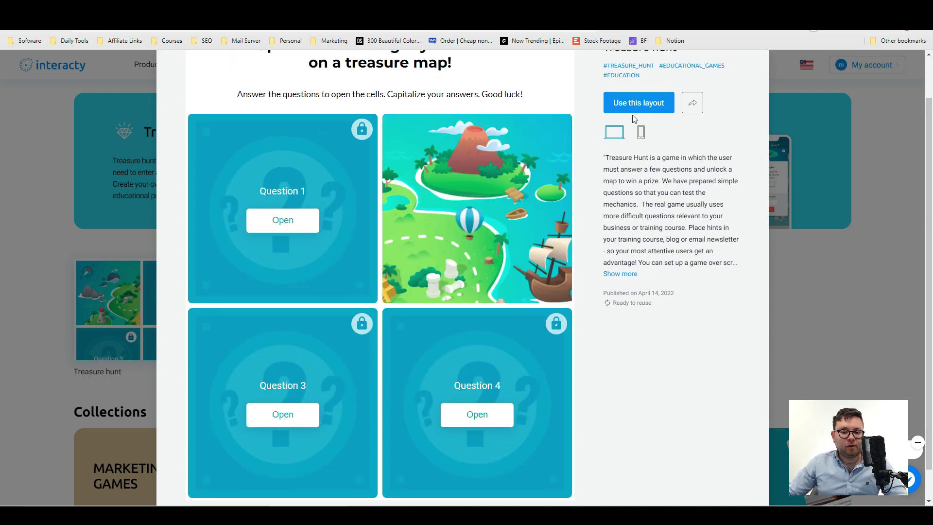